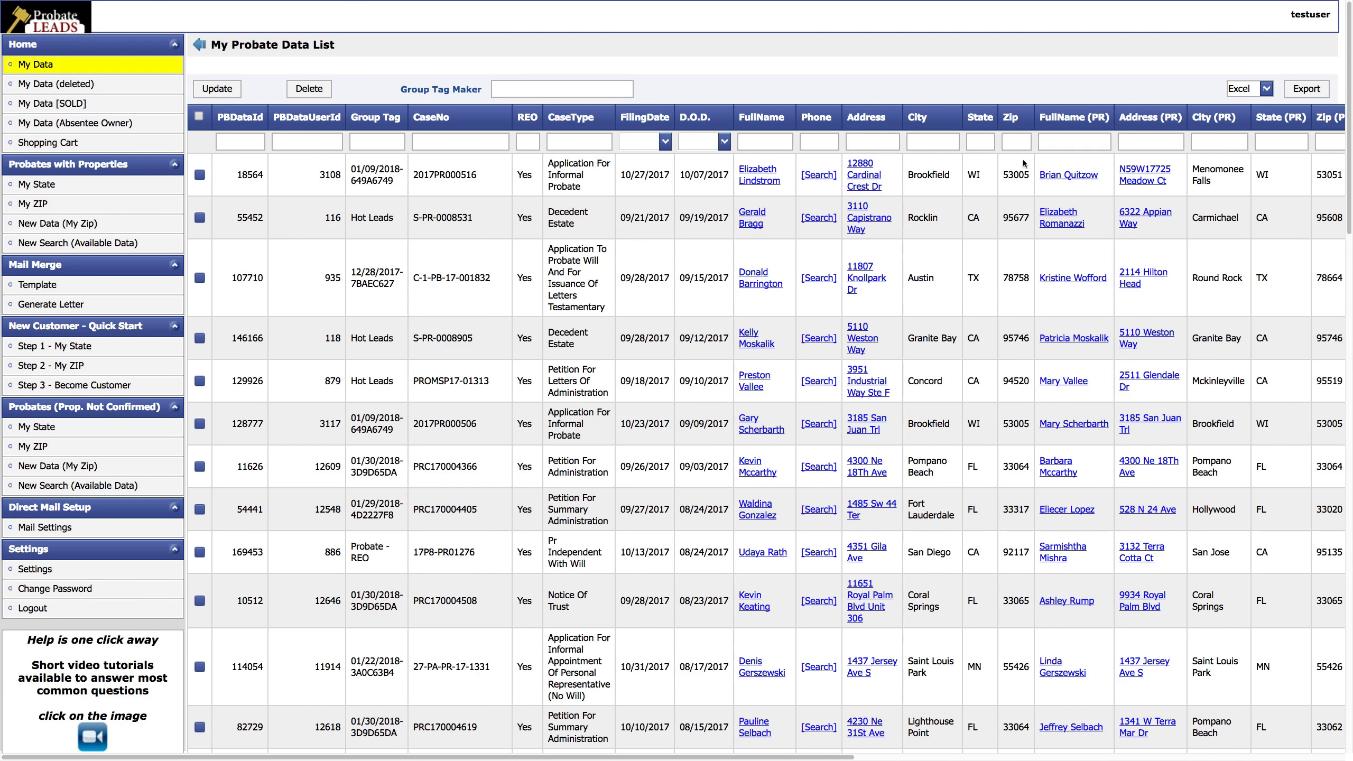
Step: Filter the probate data list by property Zip 53005 and clear that filter value again
left_click(1017, 144)
type("53005")
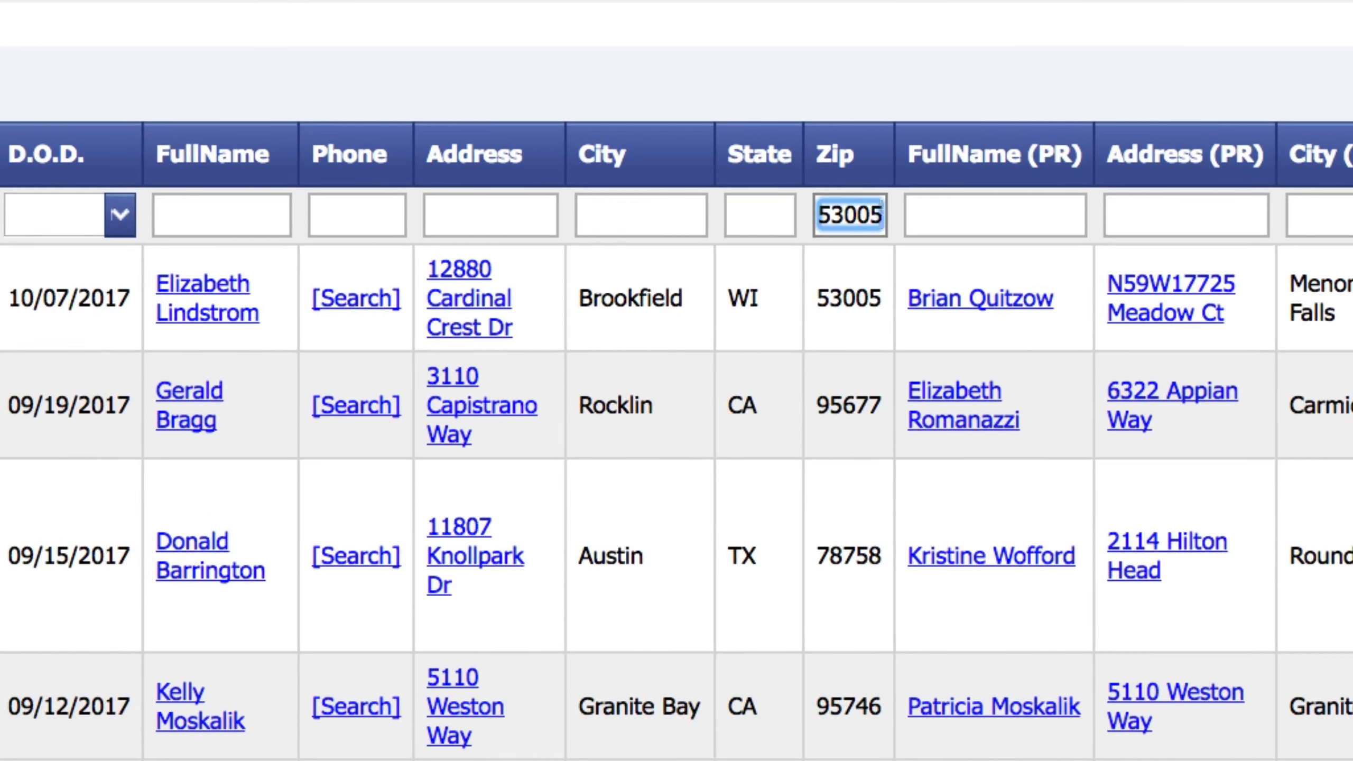
key("Return")
key("BackSpace")
key("BackSpace")
key("BackSpace")
key("BackSpace")
key("BackSpace")
Step: Filter the probate data list by the property City Concord and remove the filter to list all records again
left_click(933, 141)
type("Concord")
key("Return")
key("super+a")
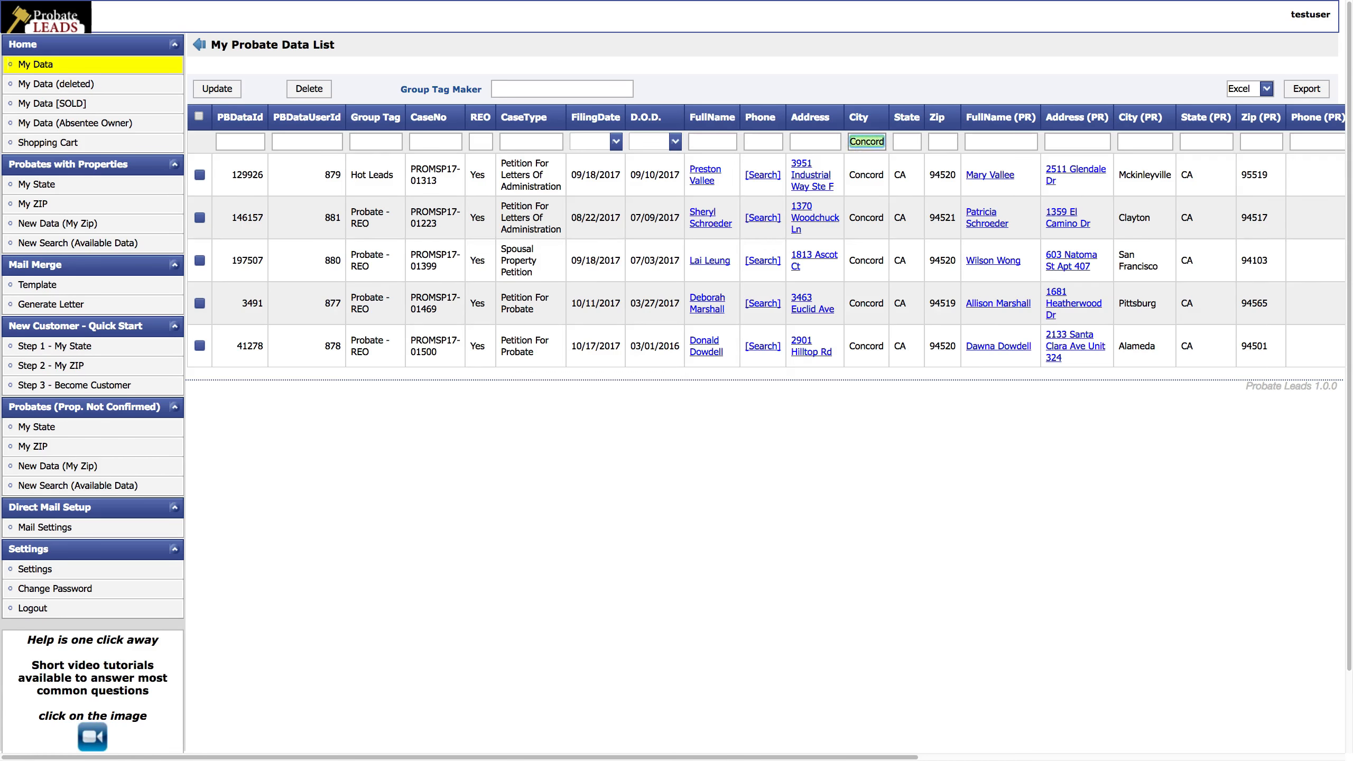
key("BackSpace")
key("Return")
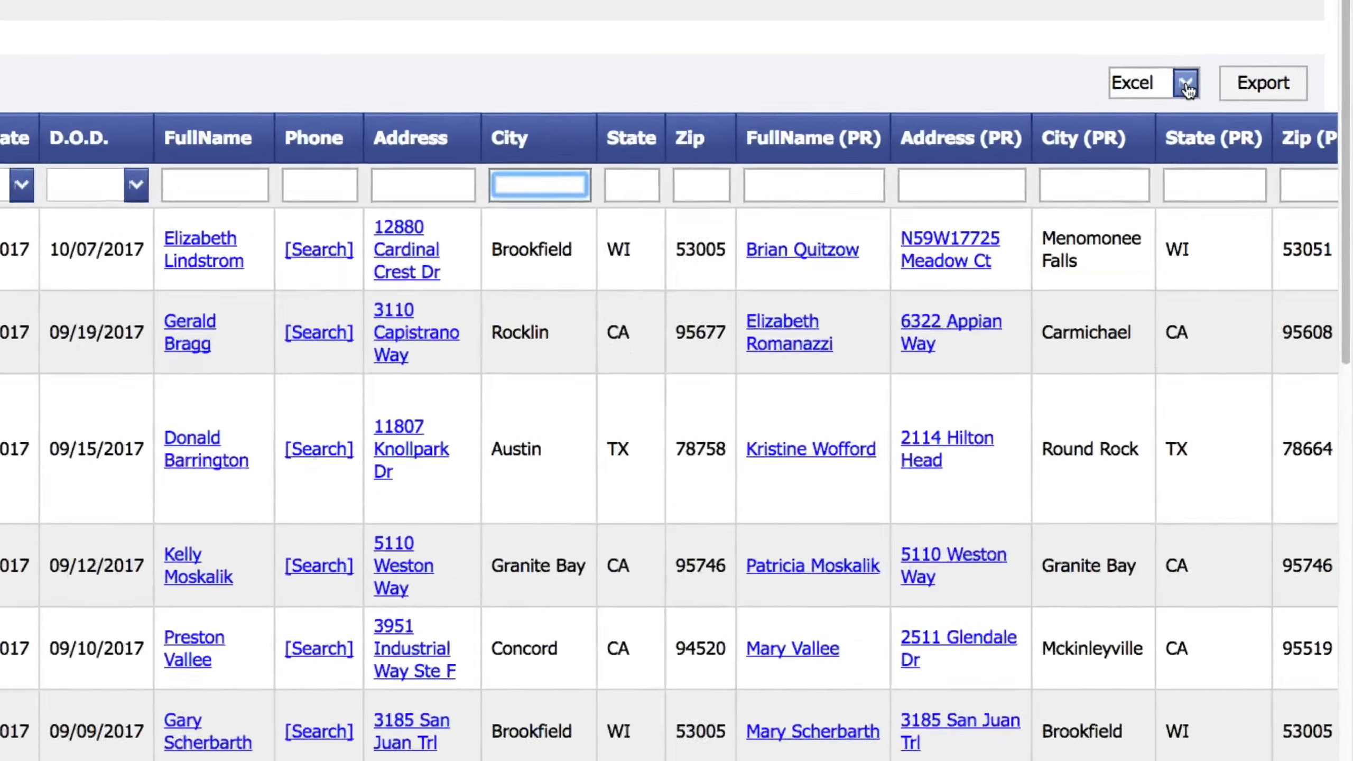
Step: Export the full probate data list in CSV format
left_click(1266, 89)
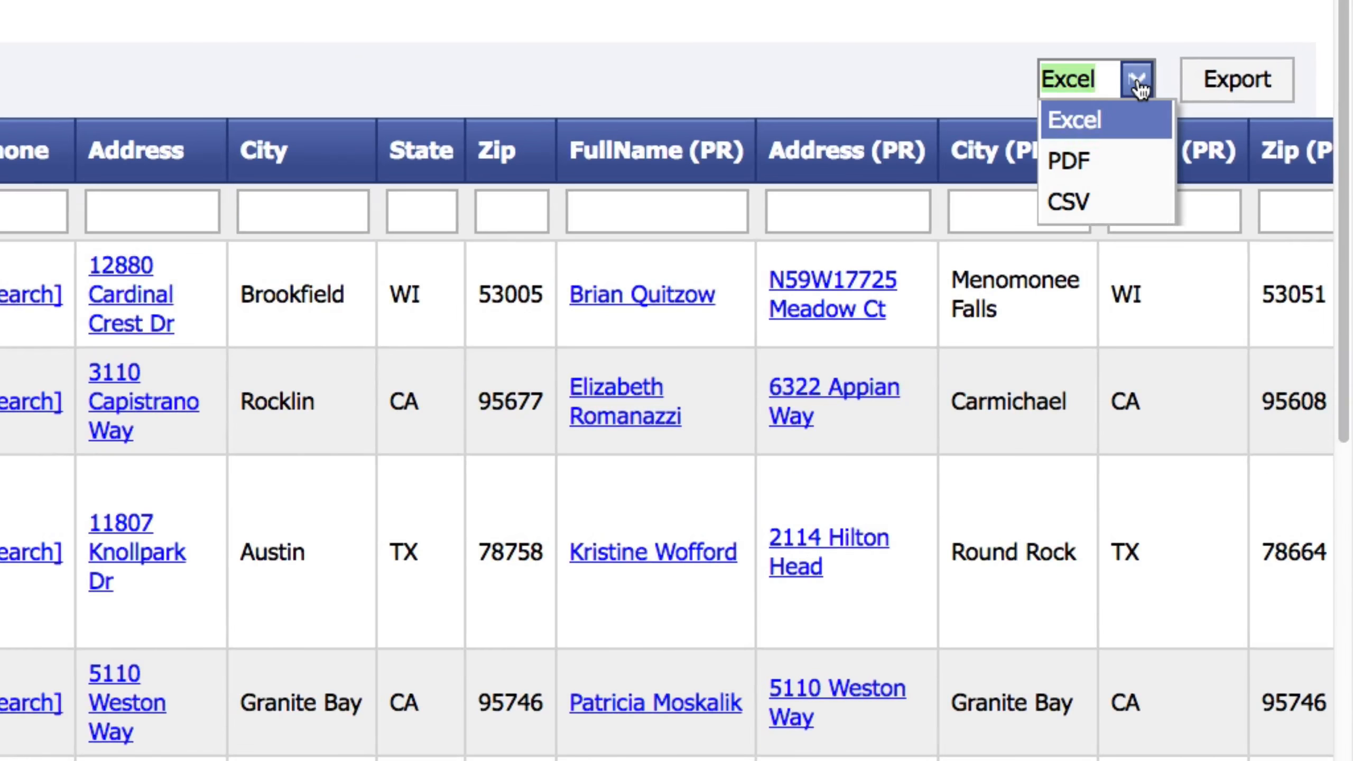
left_click(1127, 207)
left_click(1246, 83)
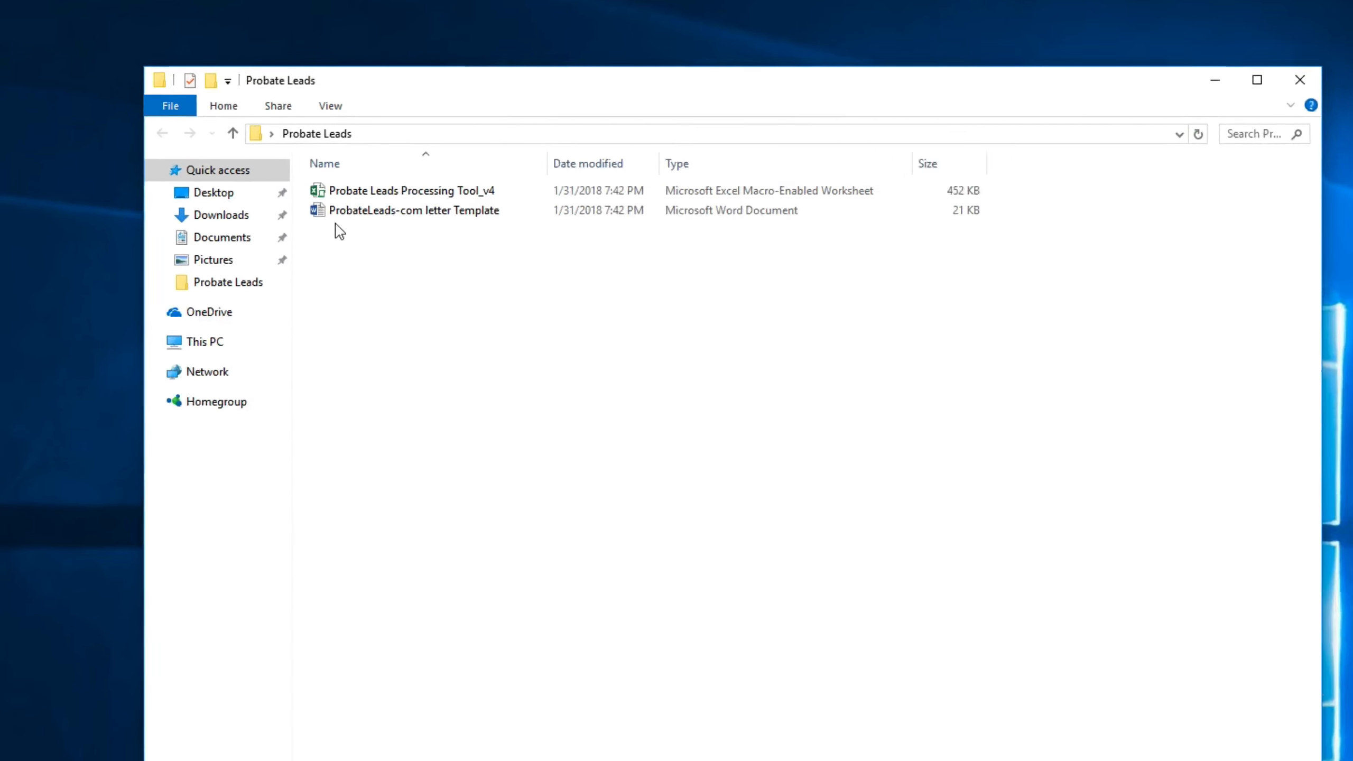
Step: Open the Probate Leads Processing Tool_v4 workbook from the Probate Leads folder and enable its editing and active content
left_click(338, 230)
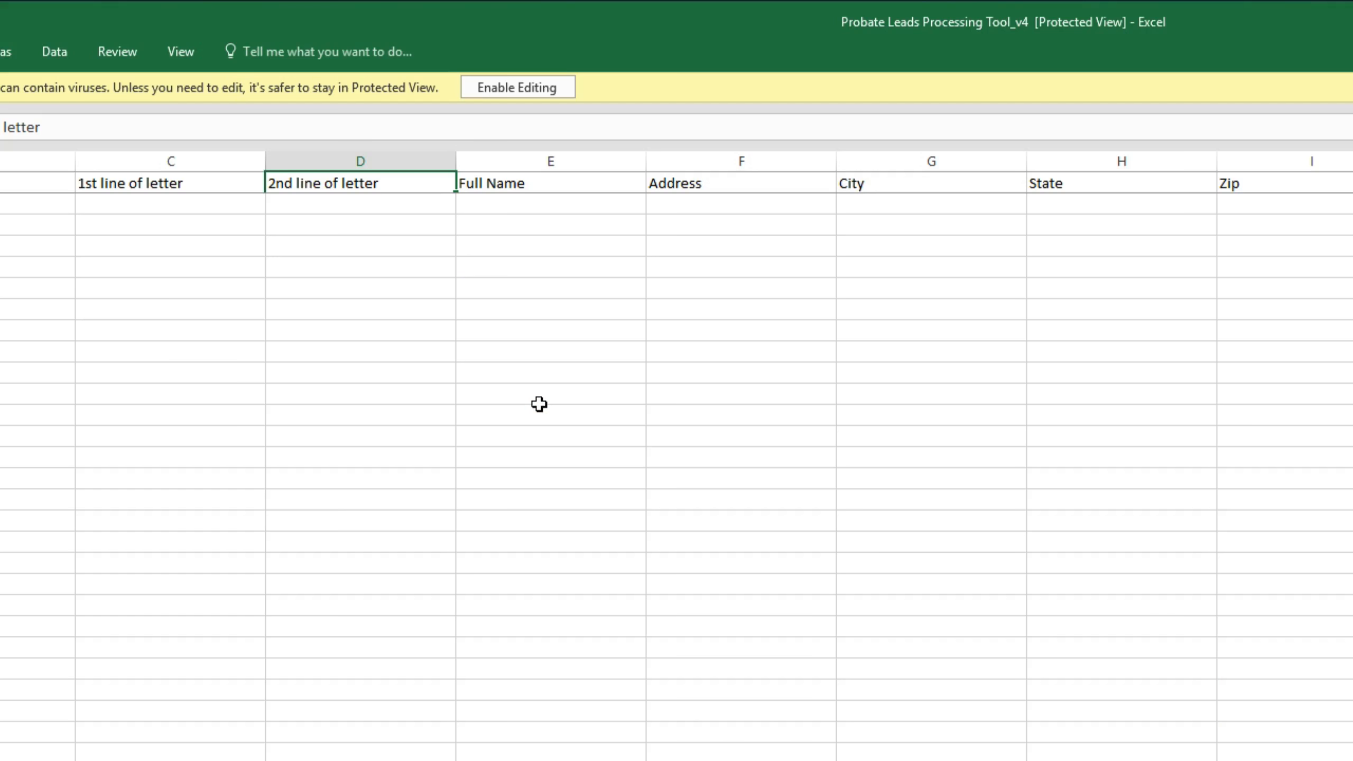
left_click(522, 87)
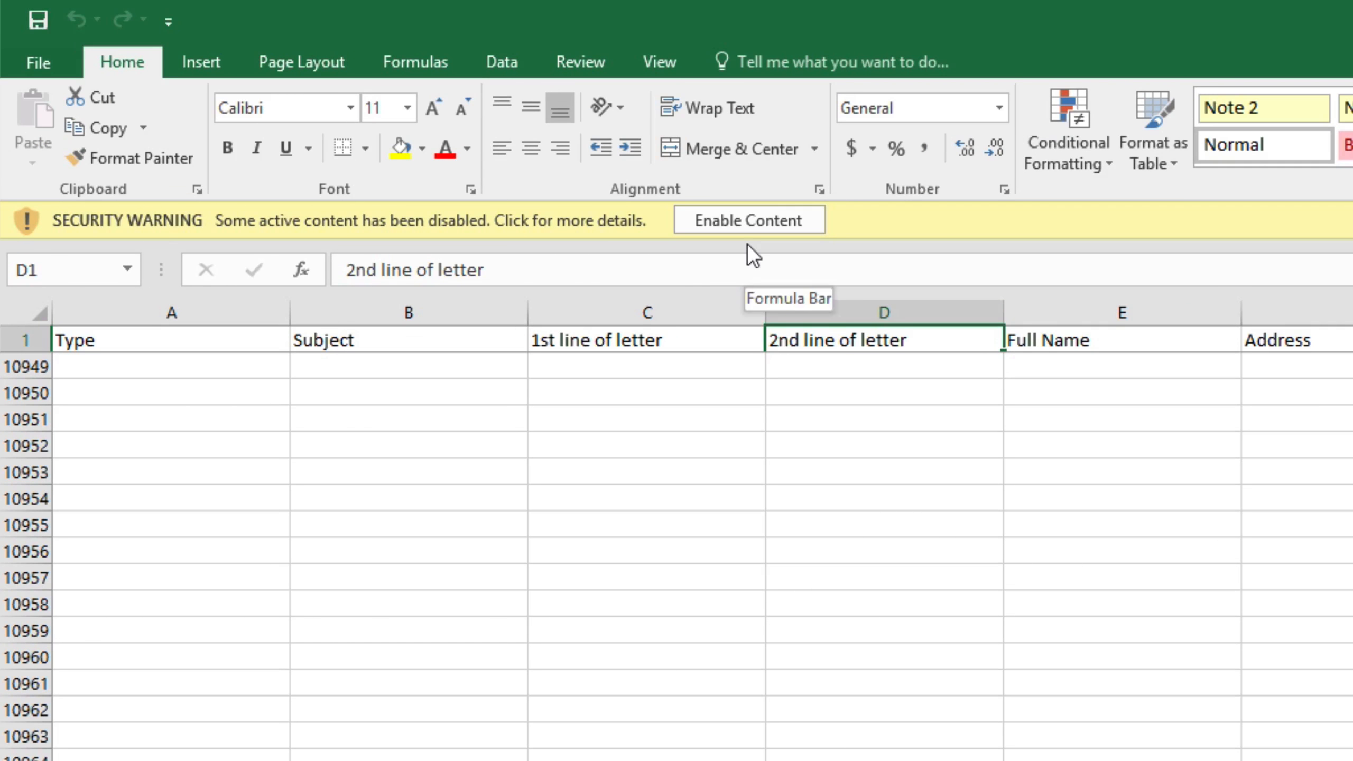
left_click(585, 224)
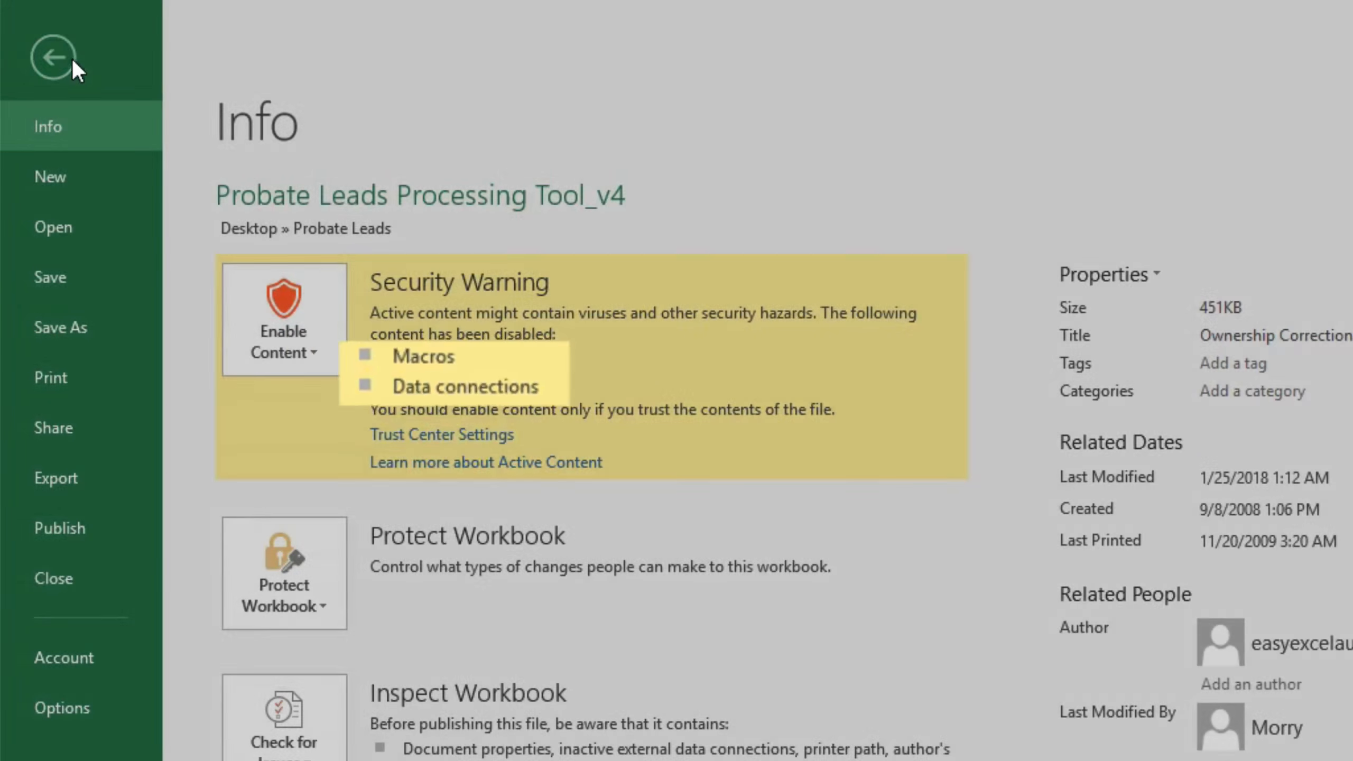
left_click(56, 58)
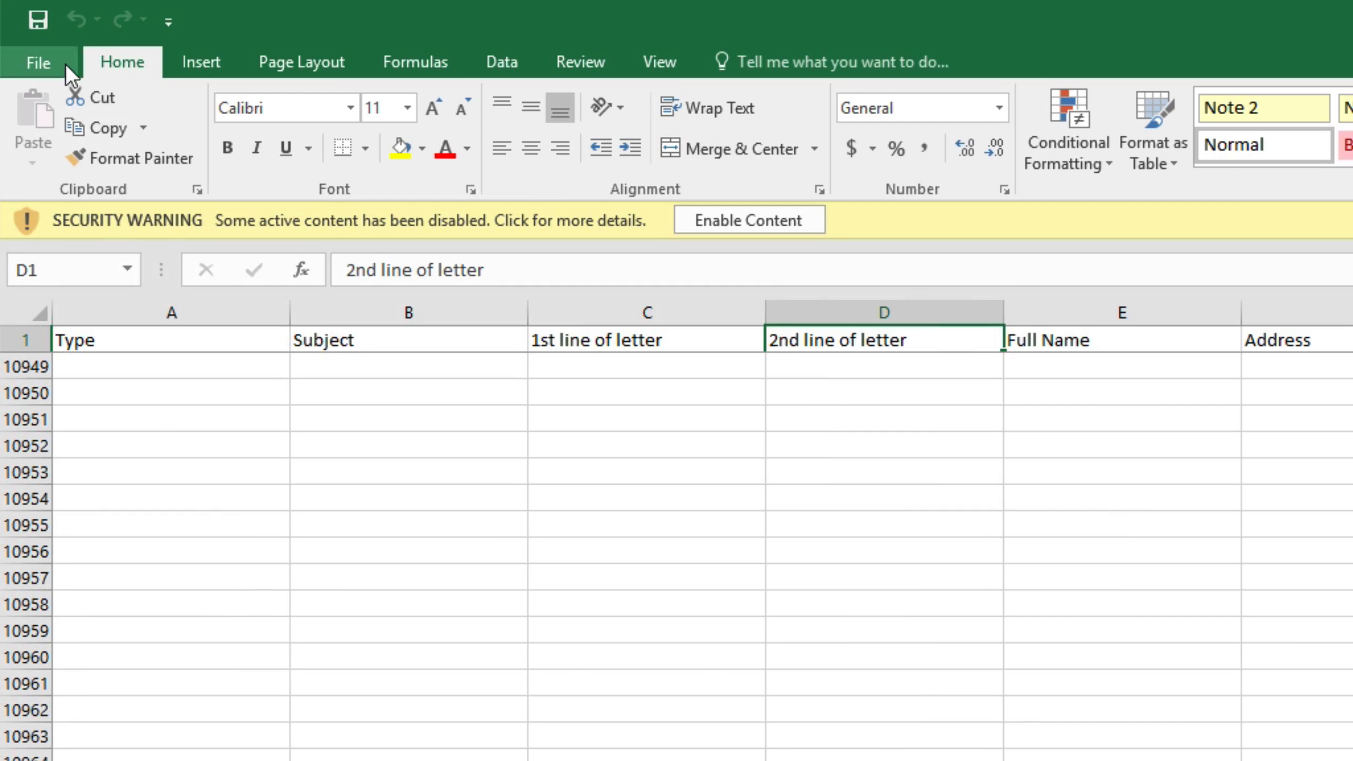
left_click(728, 233)
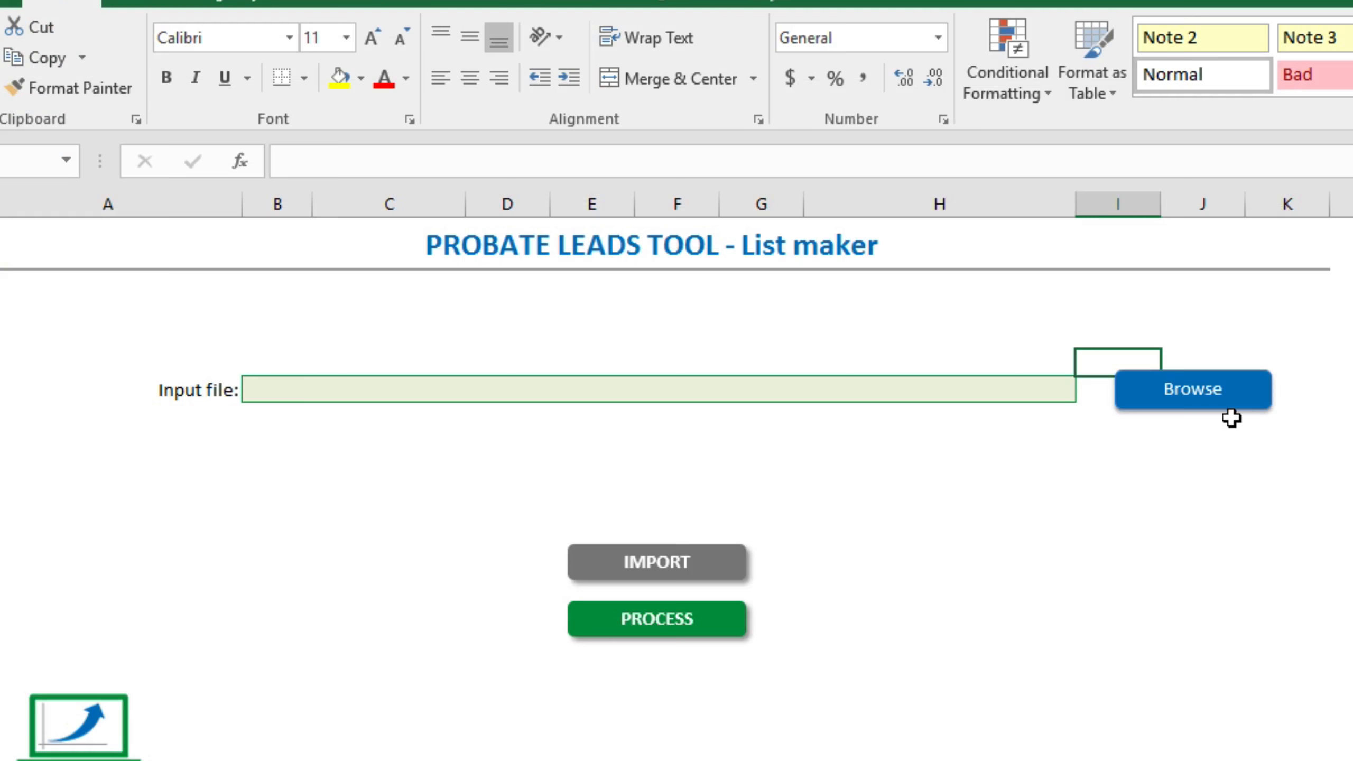
Step: Choose 2018.01.31.My Probate DataList from the Downloads folder as the list maker's input file
left_click(1197, 391)
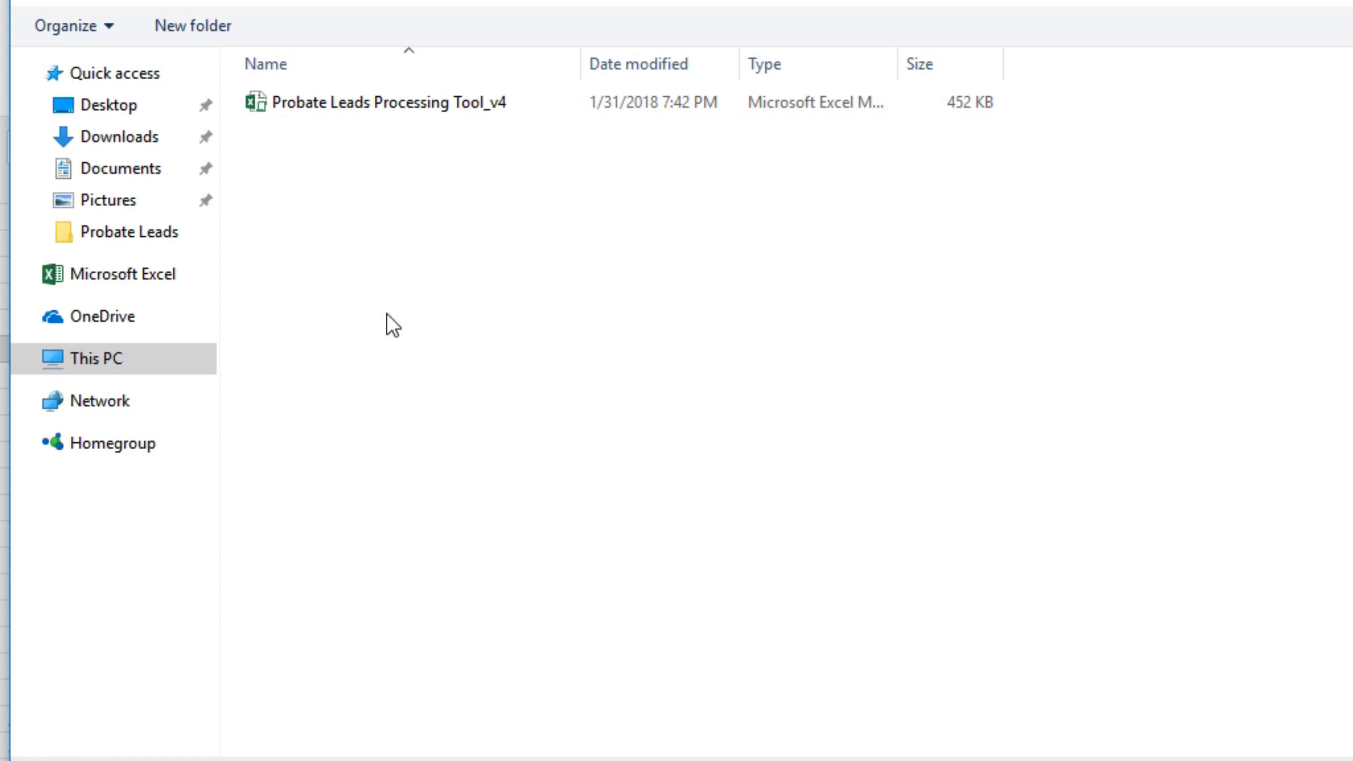
left_click(122, 137)
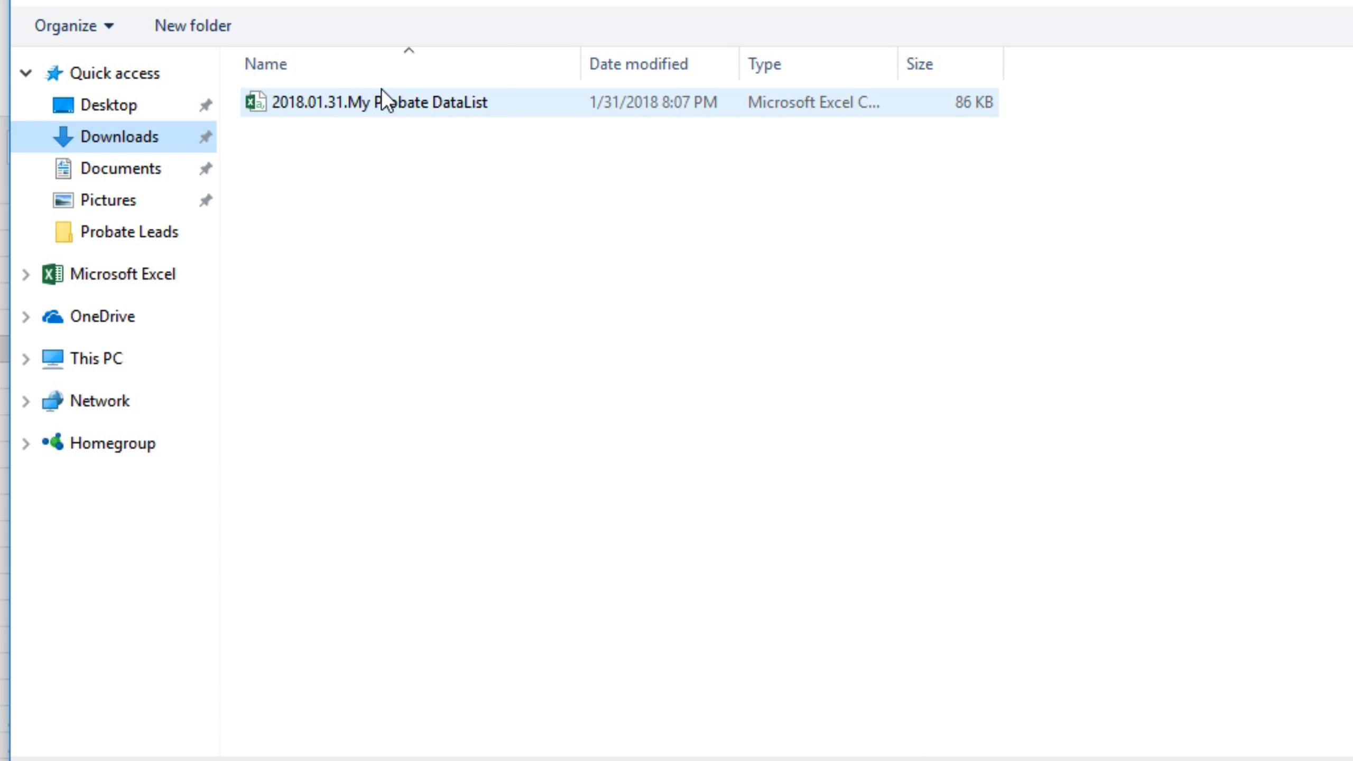
left_click(500, 105)
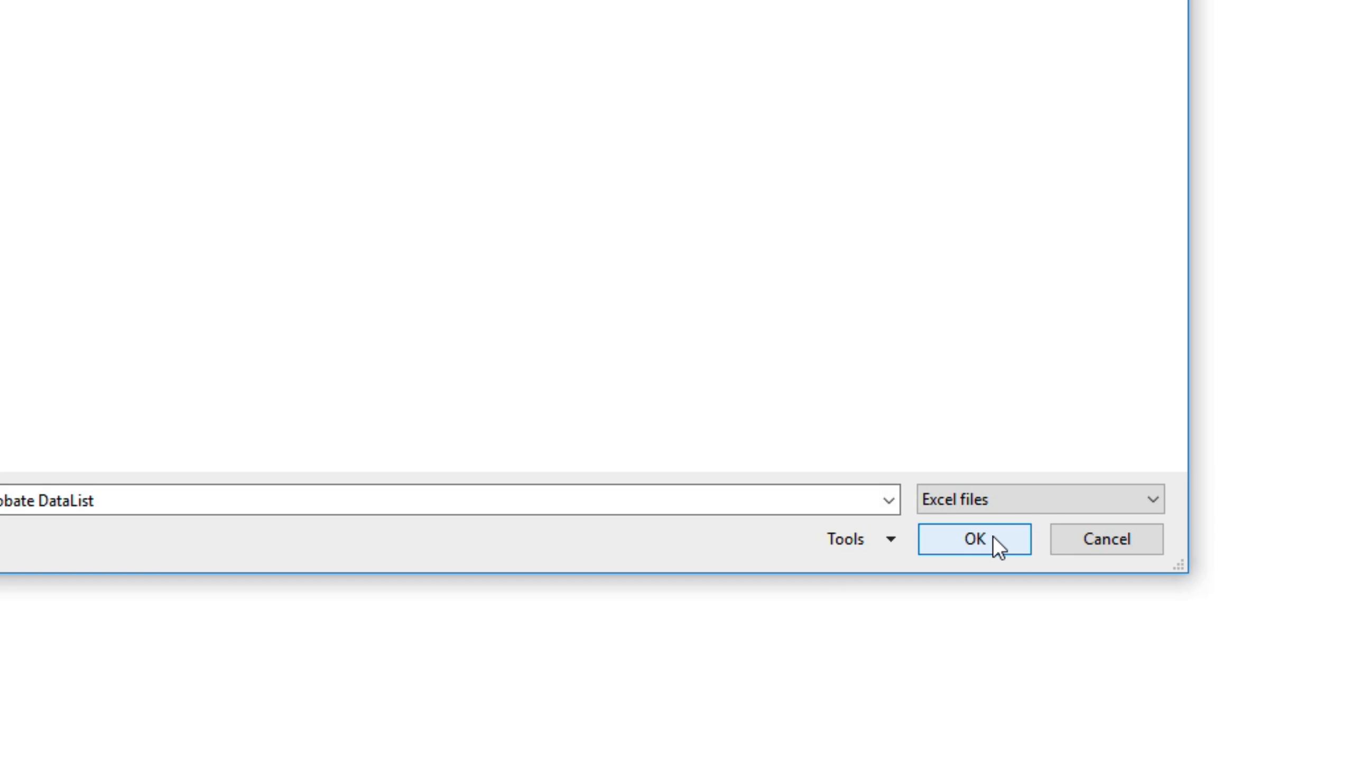
left_click(993, 535)
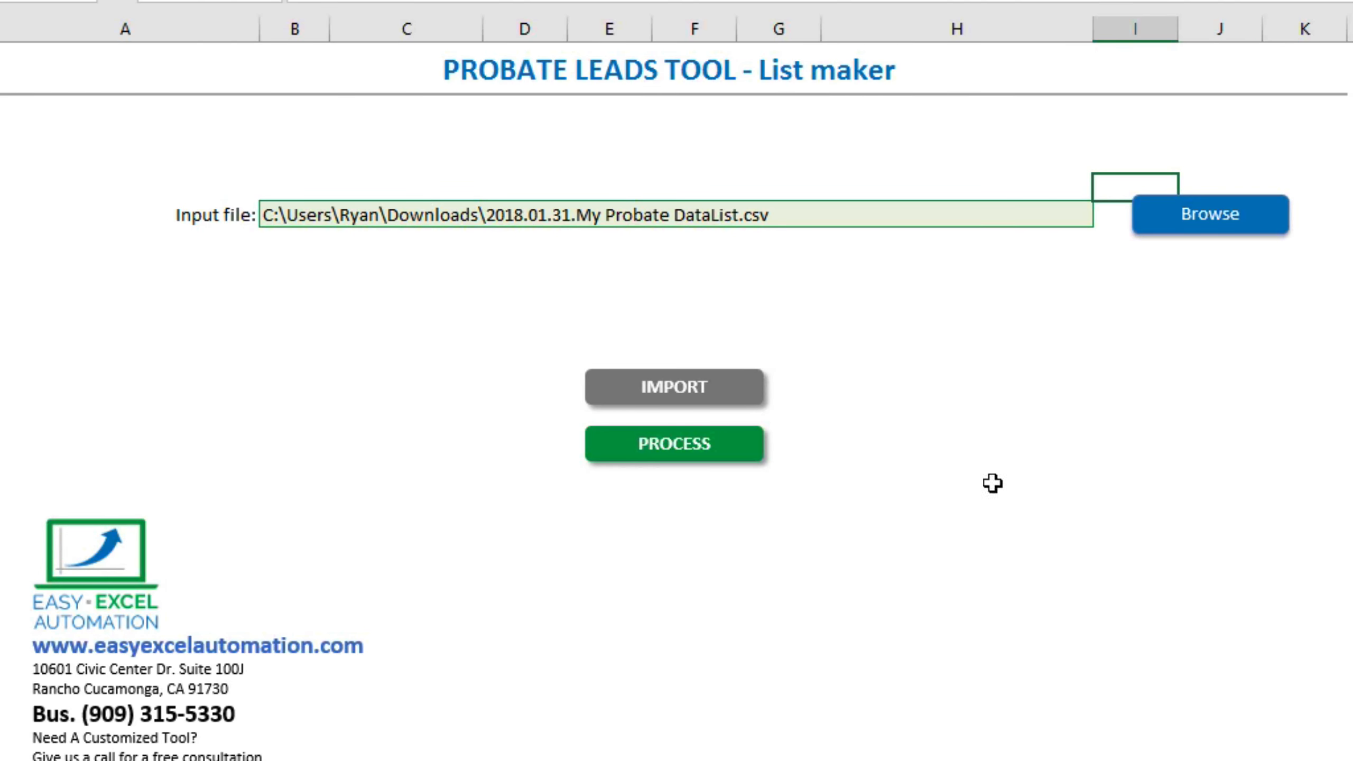
Step: Import the chosen input file and process the imported records from the start sheet
left_click(712, 388)
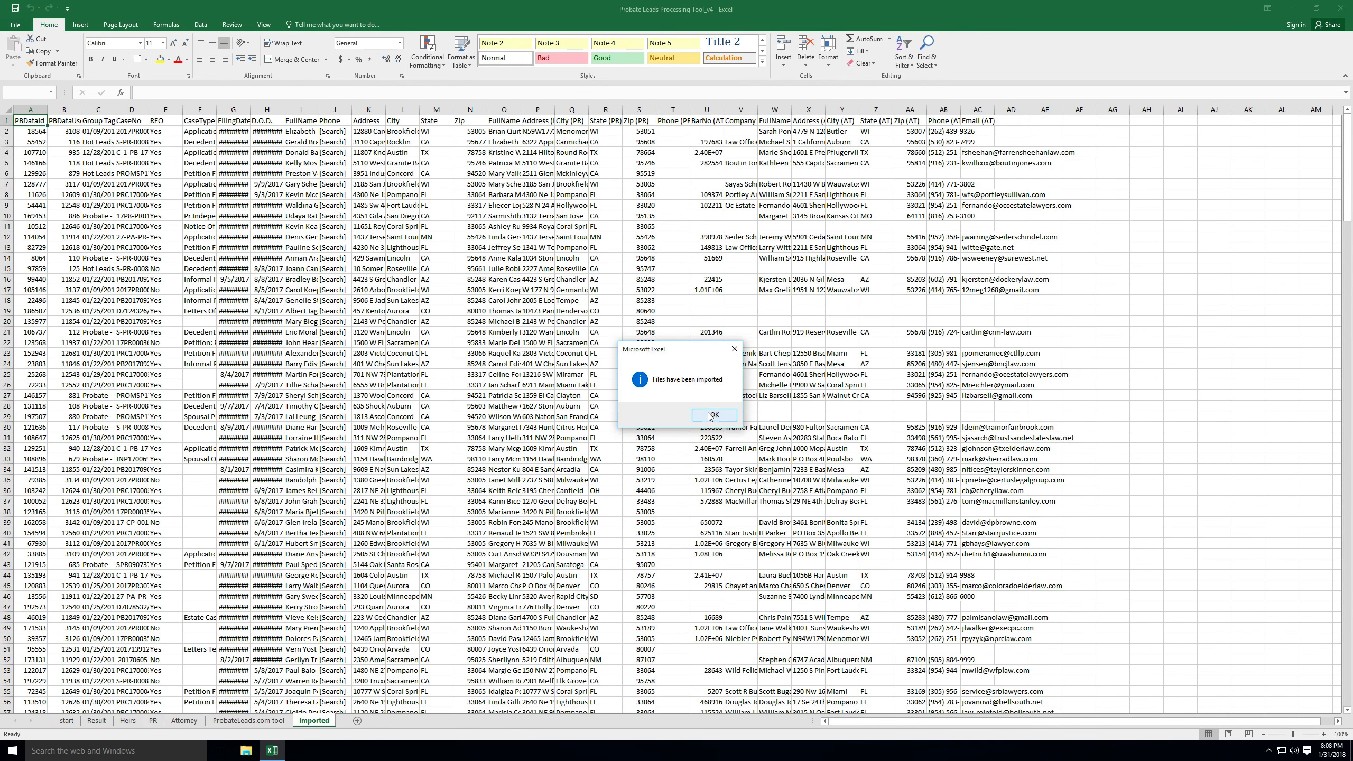
left_click(713, 415)
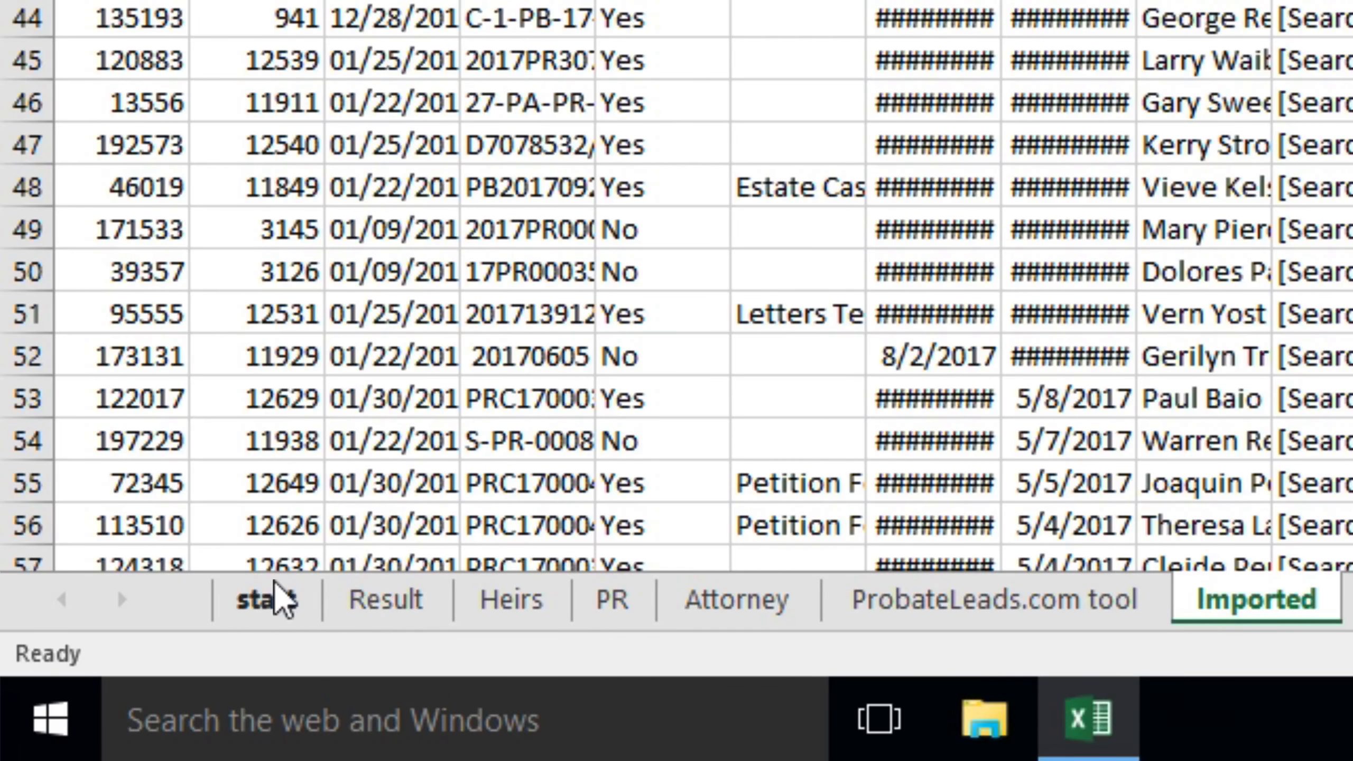
left_click(270, 596)
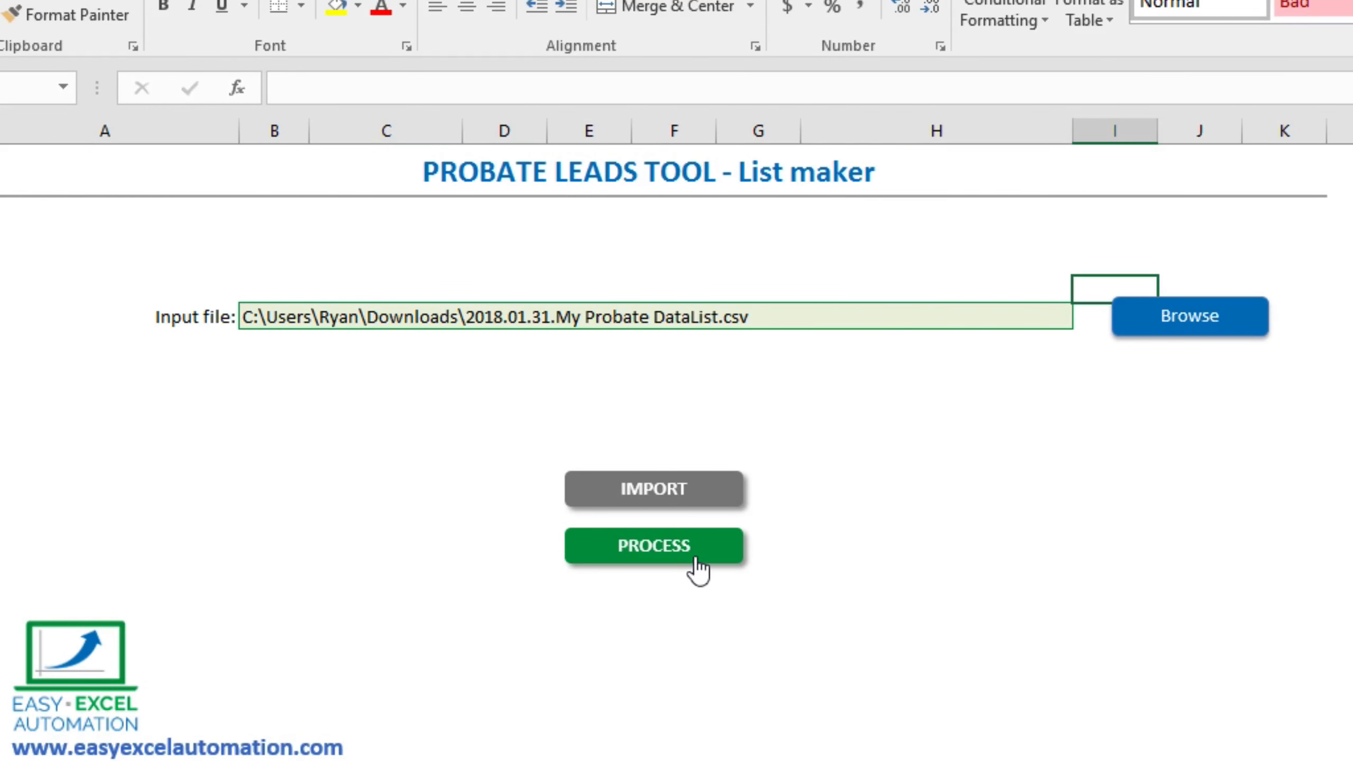
left_click(699, 565)
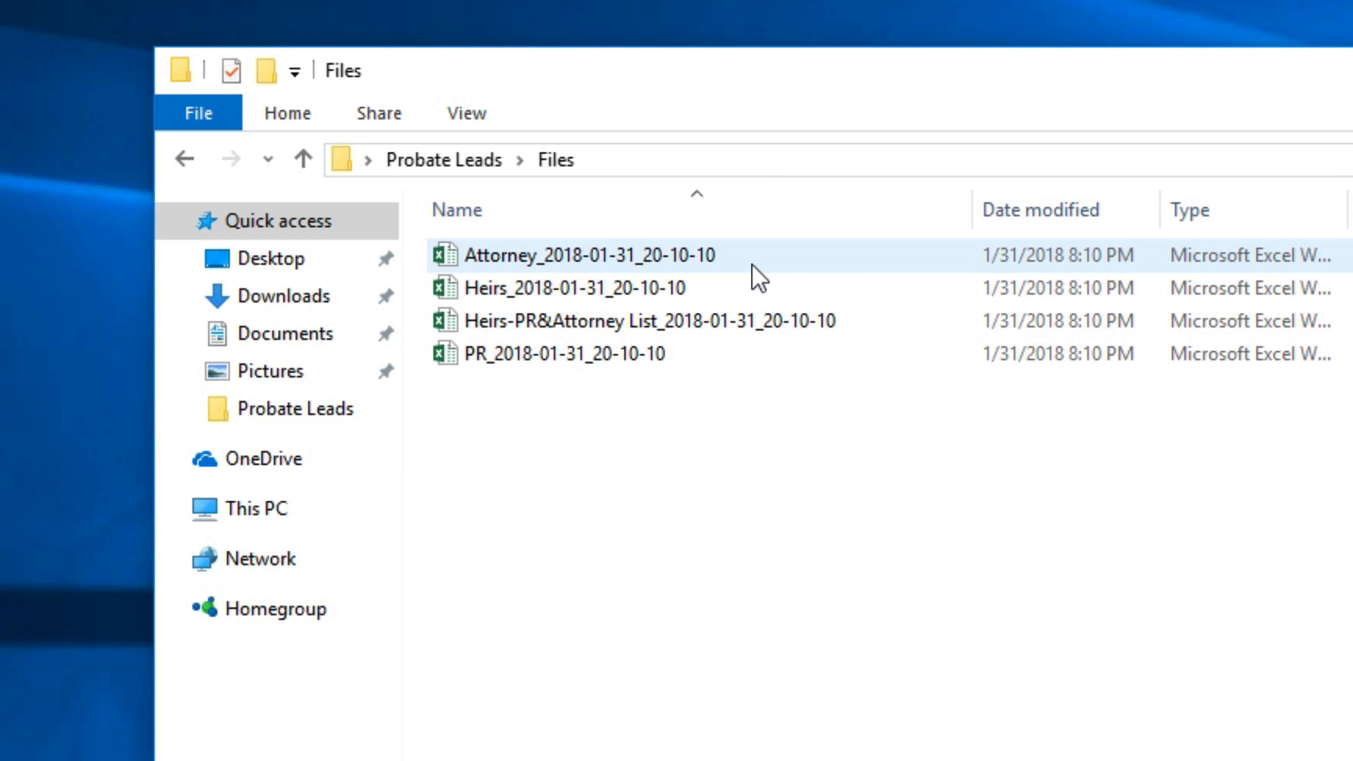
Step: Open the Heirs-PR&Attorney List_2018-01-31_20-10-10 workbook, examine its rows down to the Attorney entries, and widen the Subject column
mouse_move(861, 331)
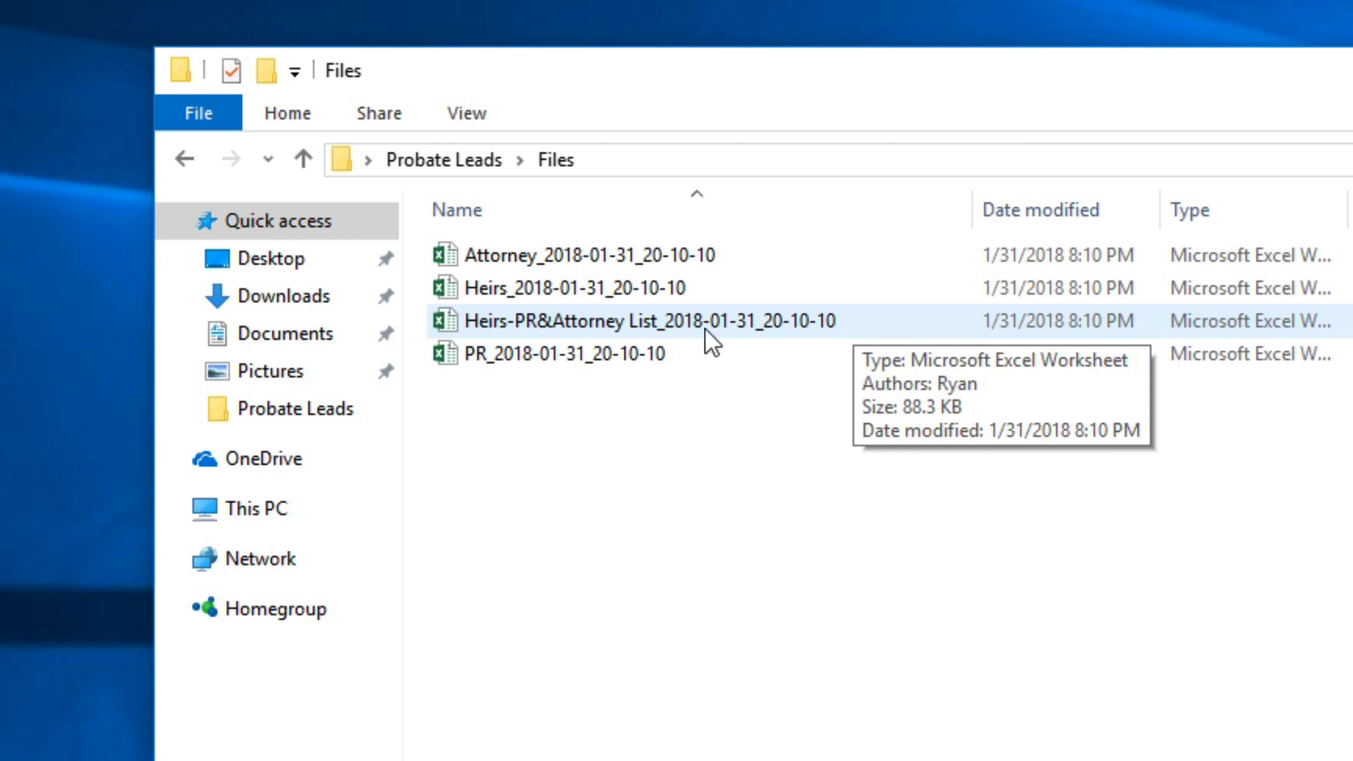
double_click(643, 326)
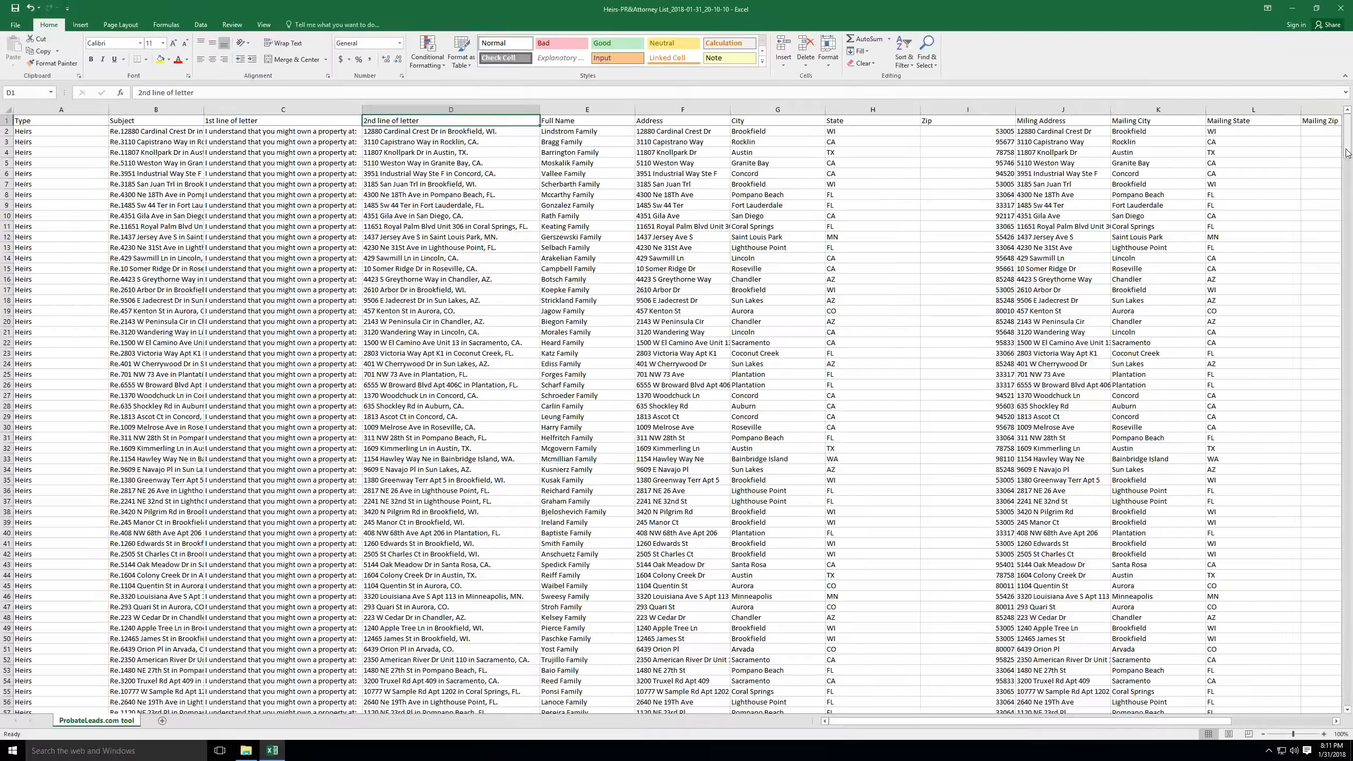
left_click_drag(1348, 150, 1352, 450)
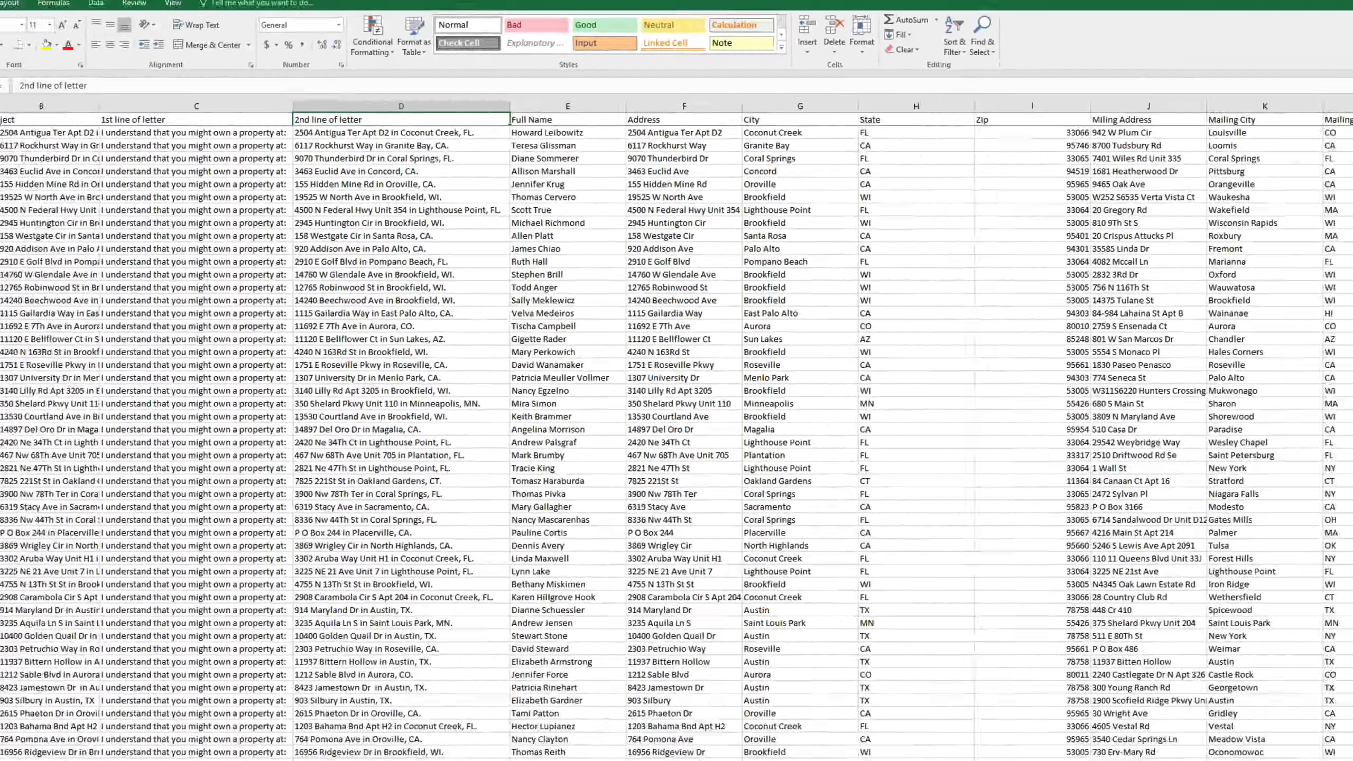
left_click_drag(1346, 452, 1350, 571)
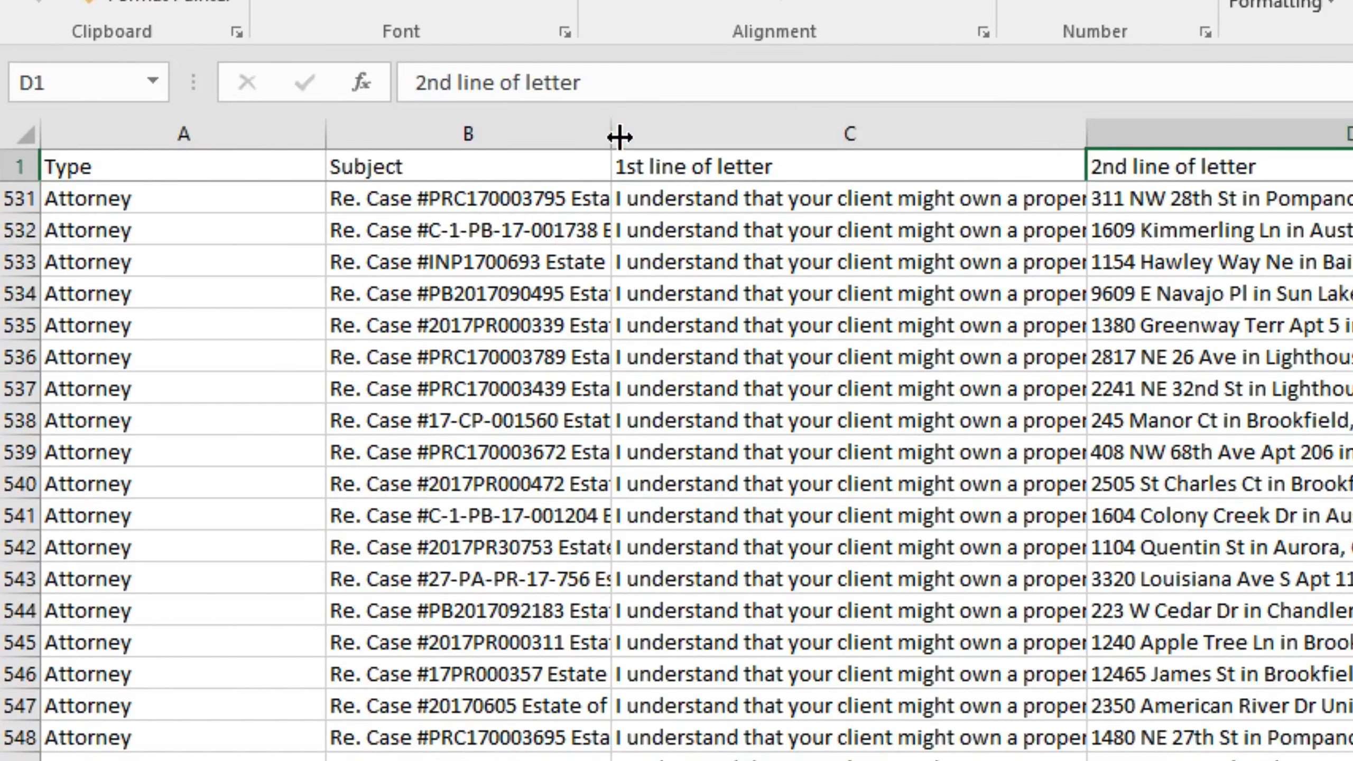
left_click_drag(613, 136, 900, 138)
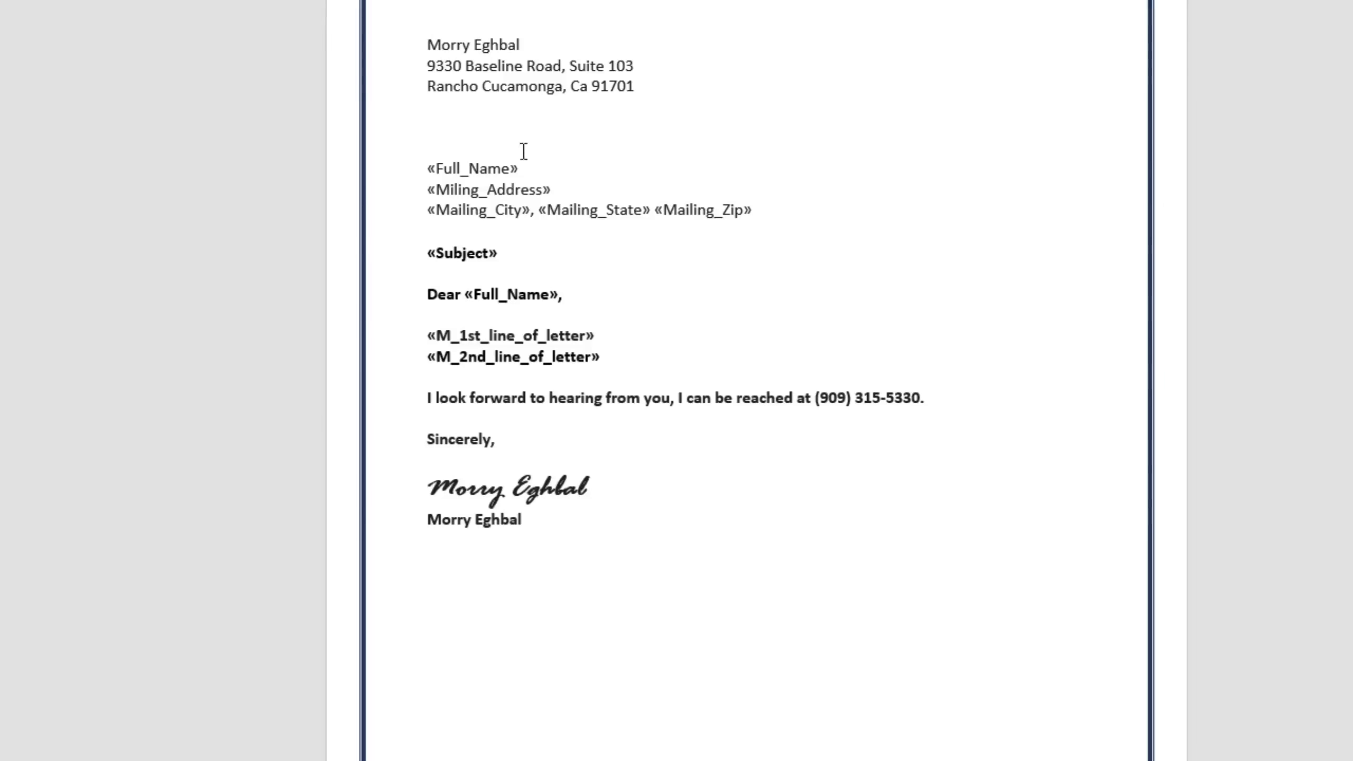
Step: Highlight the sender's address block and the closing signature block in the Word letter template to examine them
left_click_drag(429, 39, 624, 87)
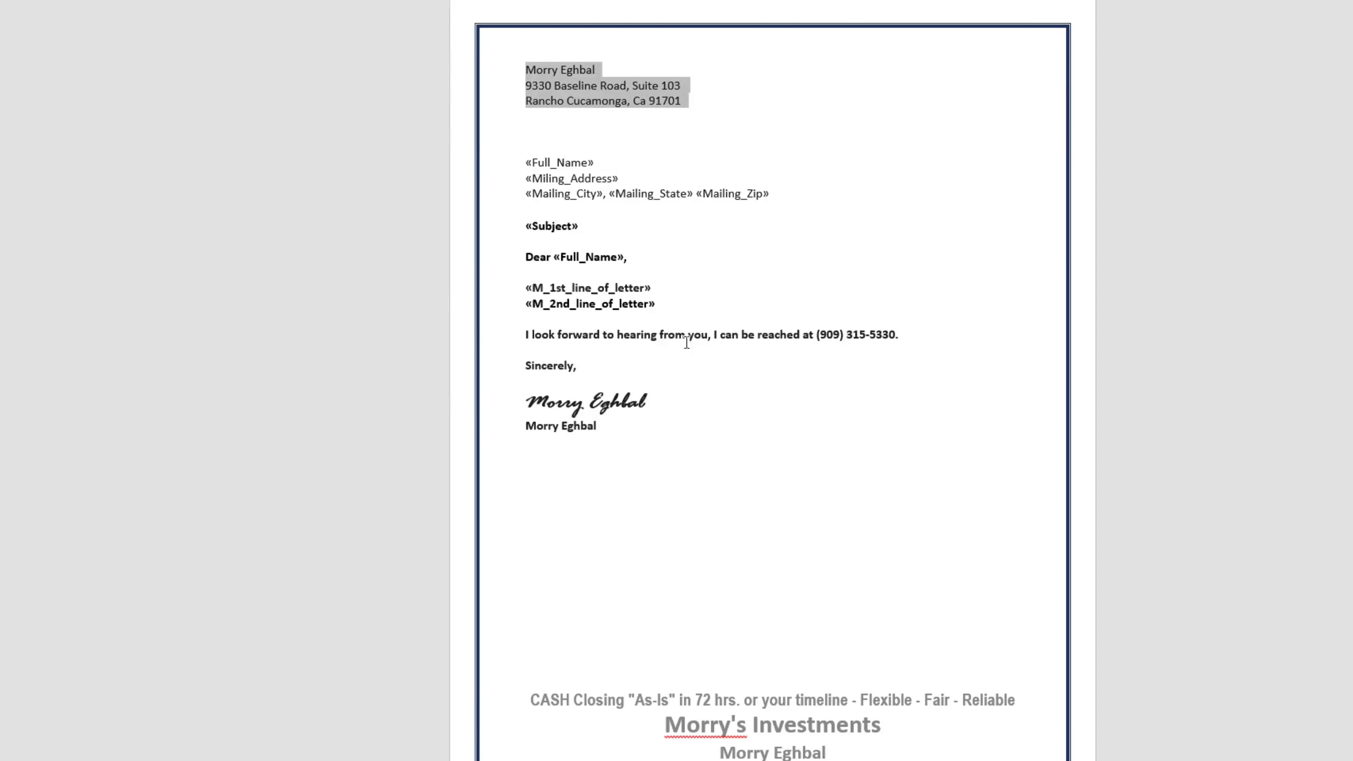
left_click_drag(527, 366, 597, 431)
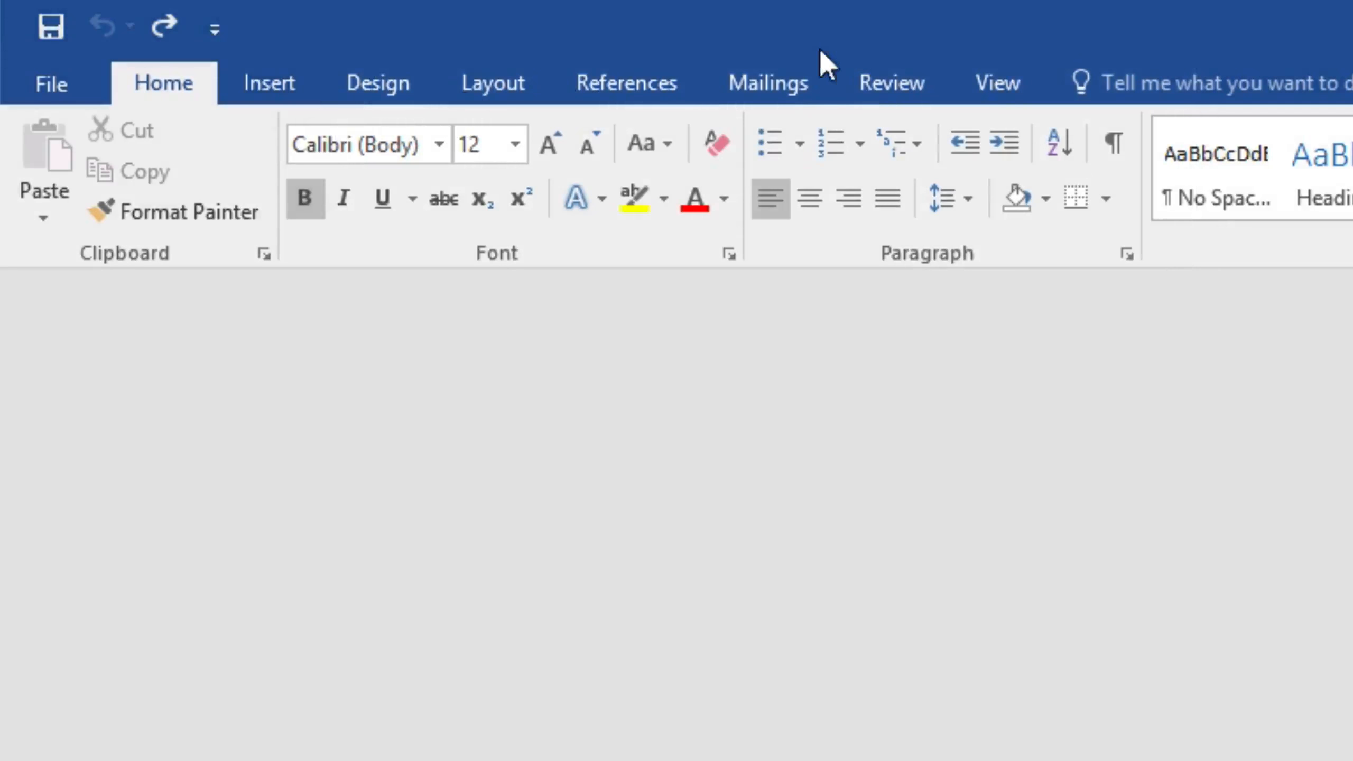
Step: Start a mail merge of the Letters type for the letter template
left_click(779, 80)
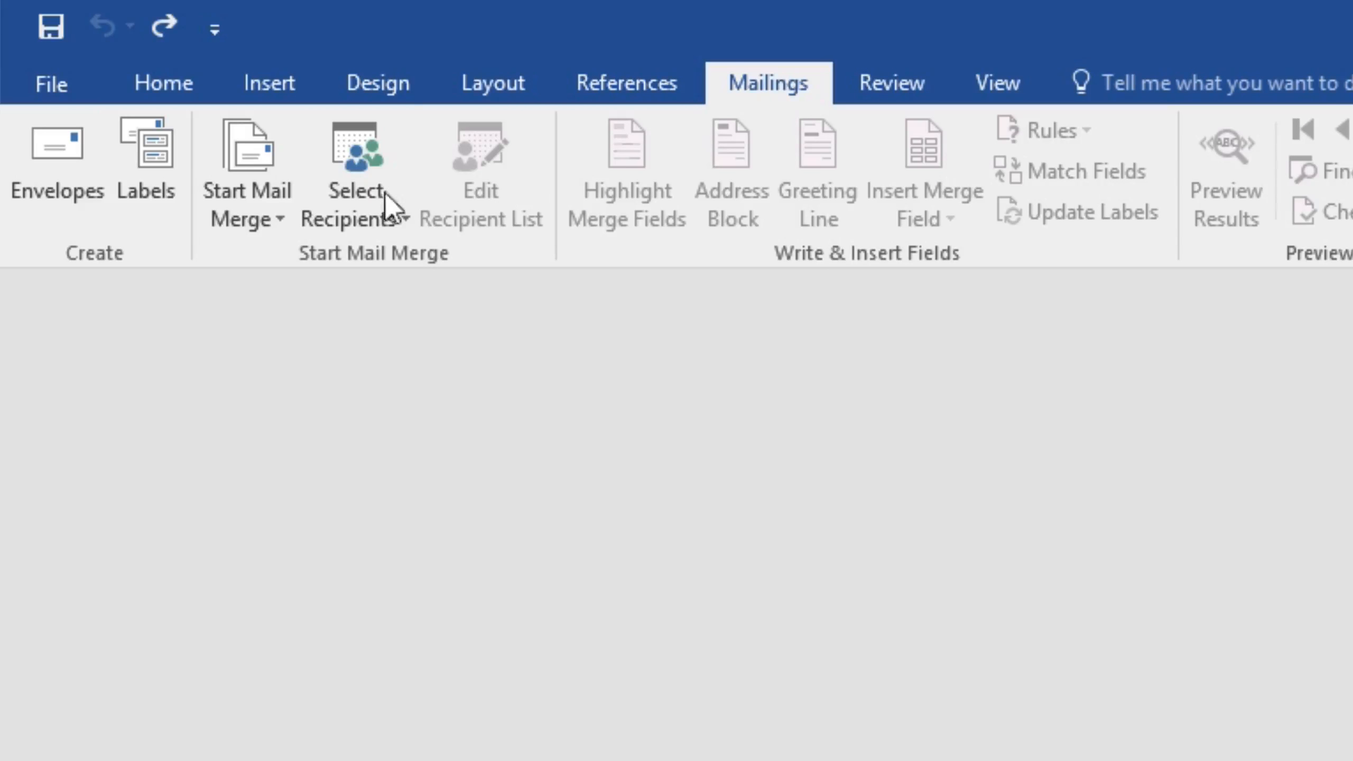
left_click(271, 215)
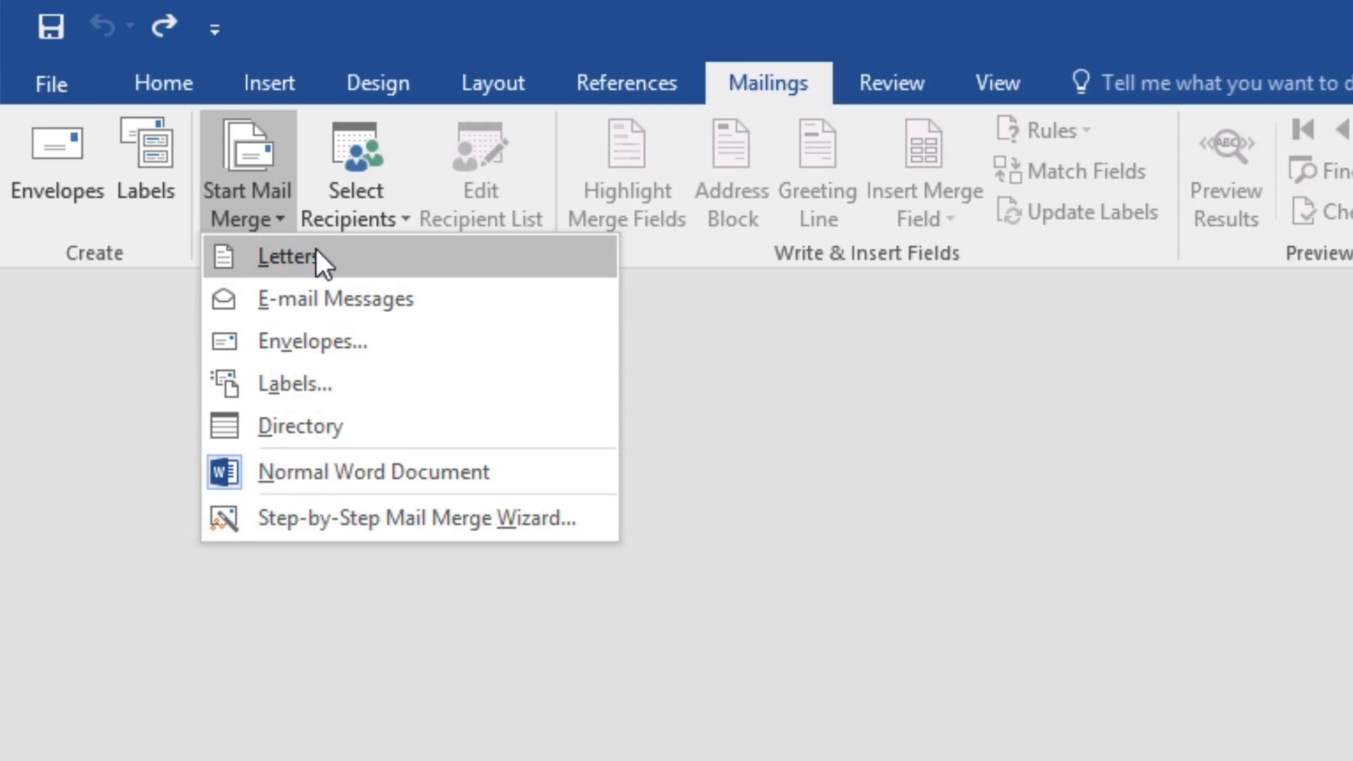
left_click(338, 250)
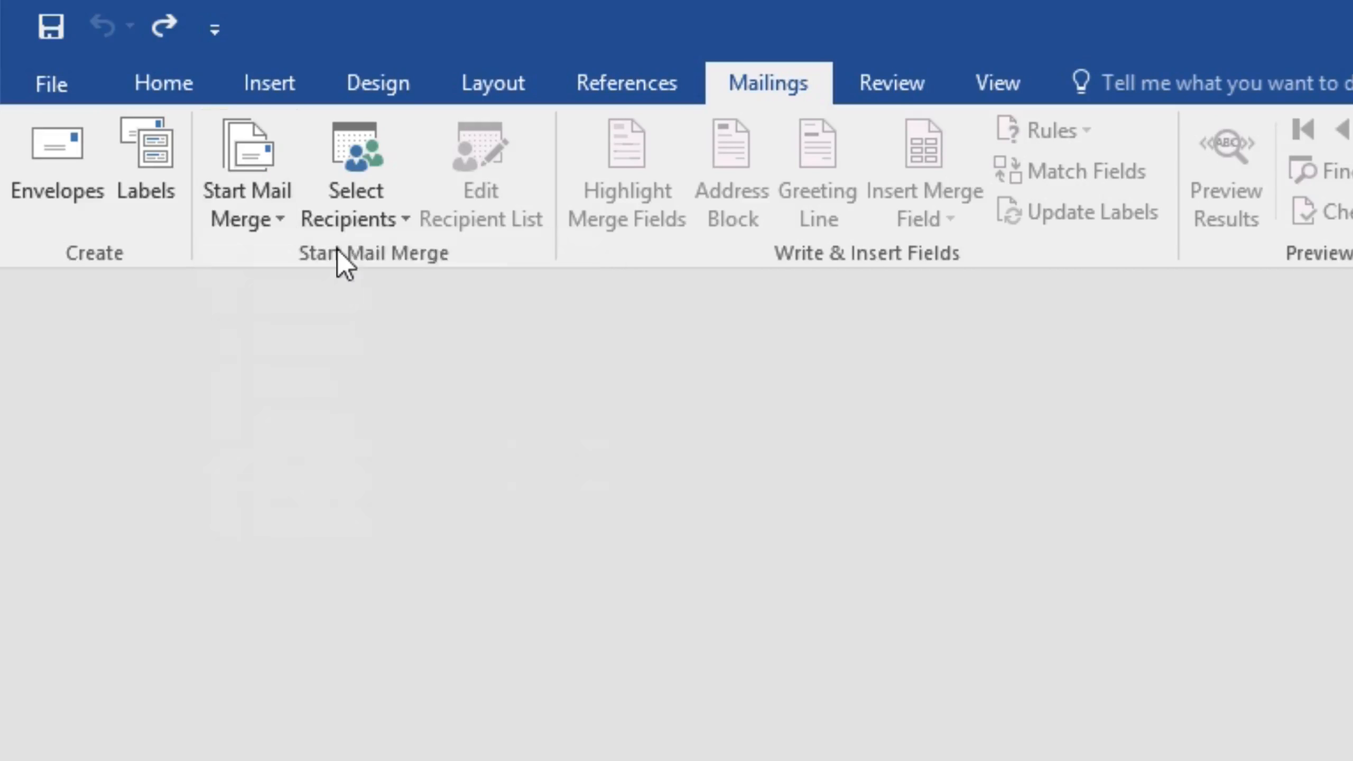
Step: Use the existing Heirs-PR&Attorney List_2018-01-31_20-10-10 workbook from the Files folder as the recipient list, with its 'ProbateLeads#com tool$' table and first-row column headers
left_click(385, 201)
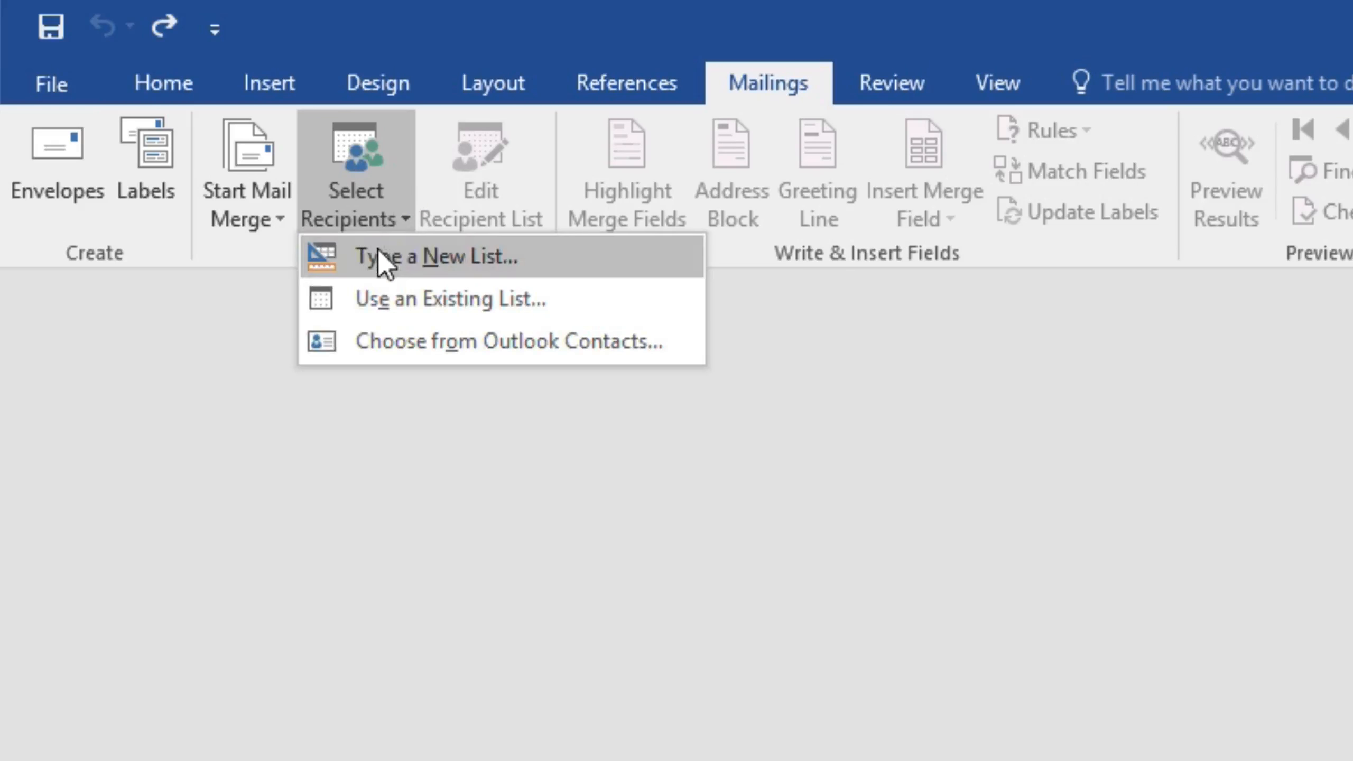
left_click(563, 290)
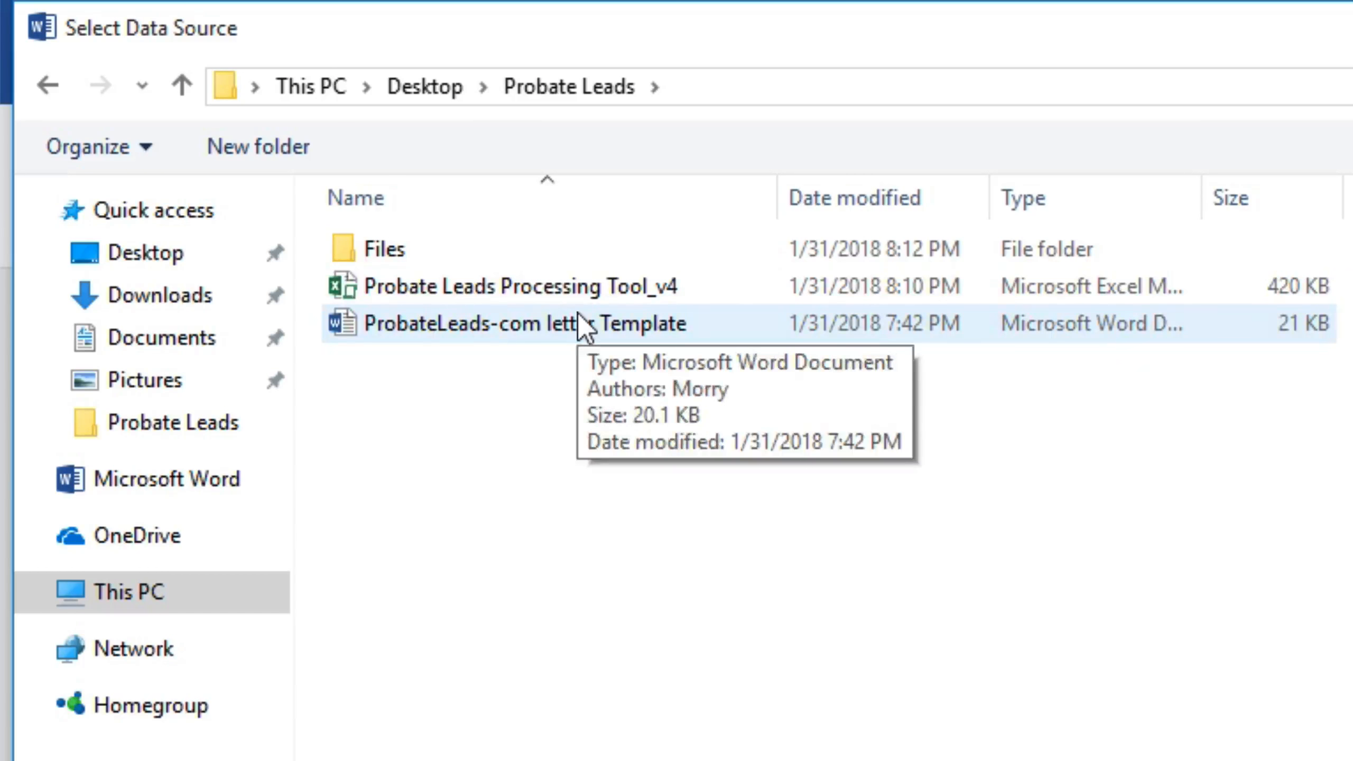
double_click(338, 245)
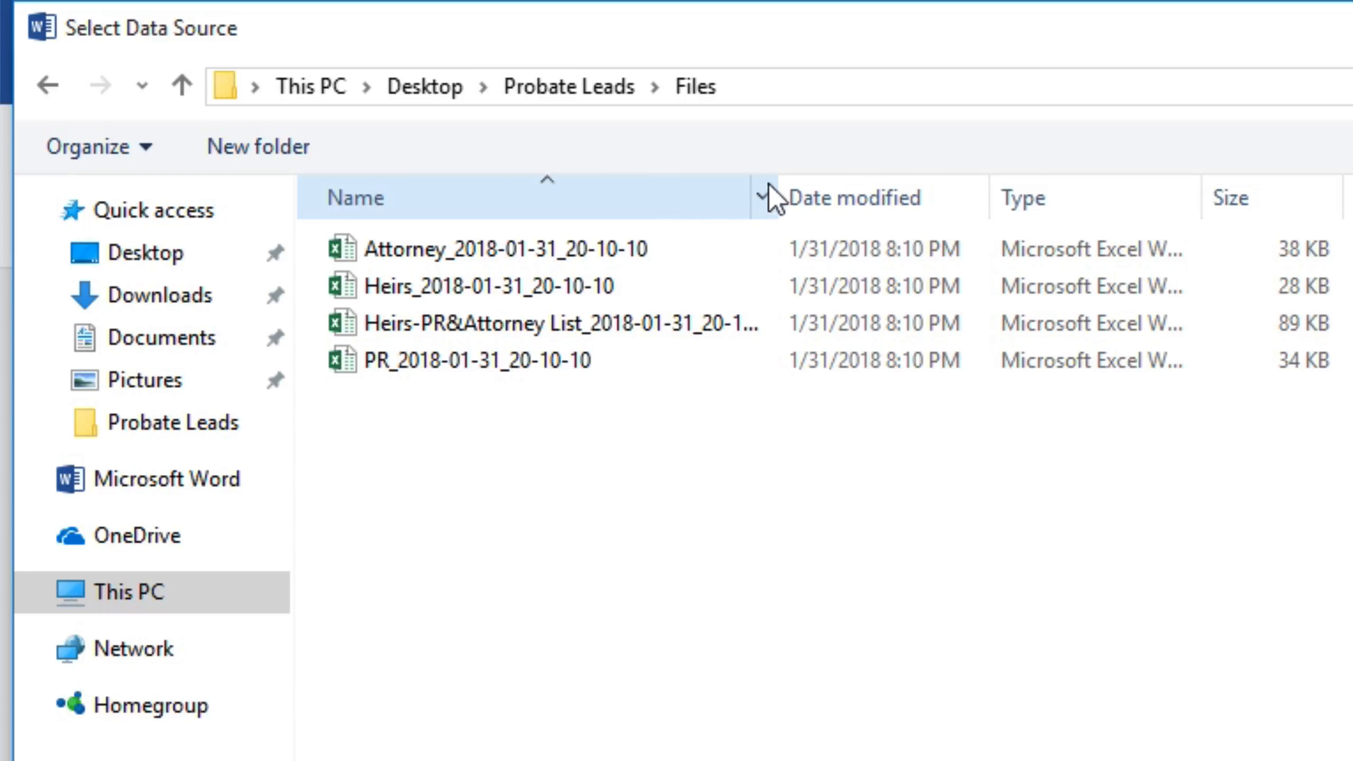
left_click_drag(778, 193, 1015, 195)
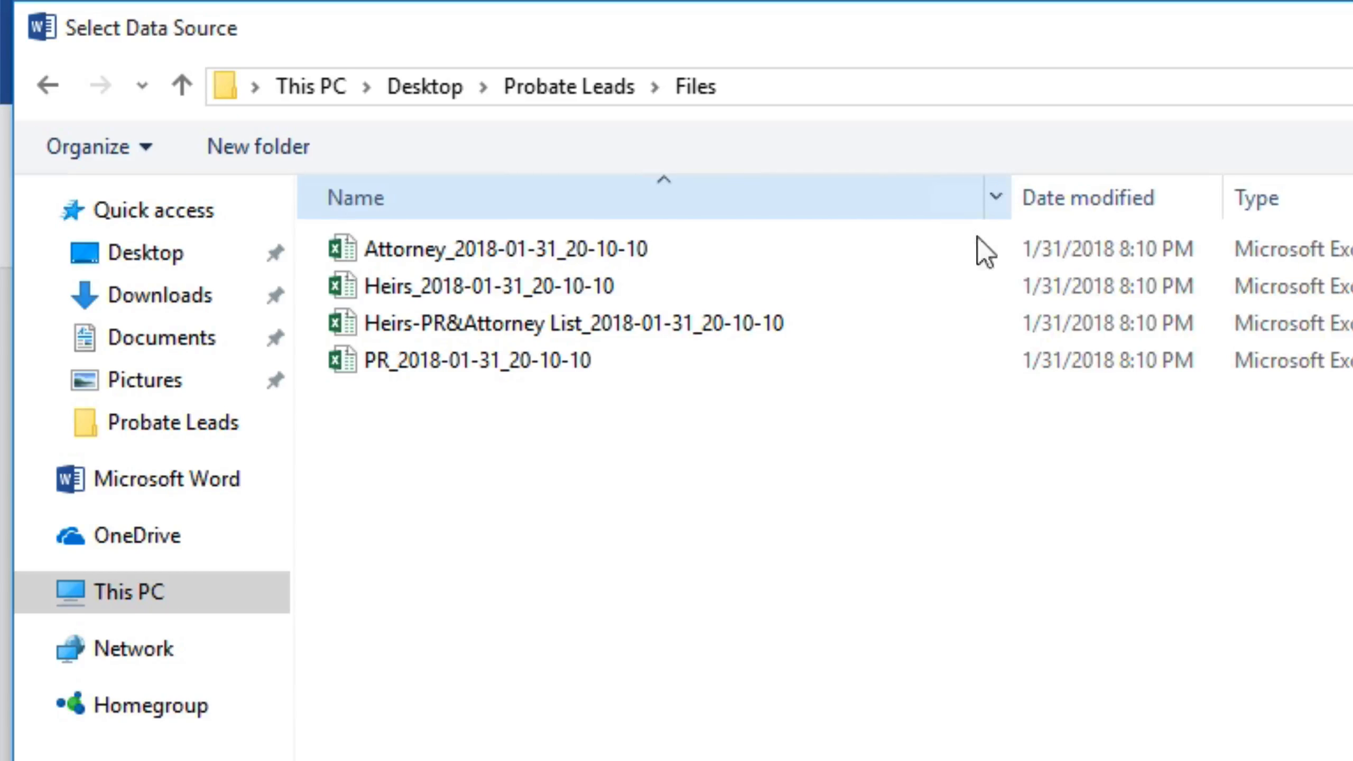
left_click(527, 322)
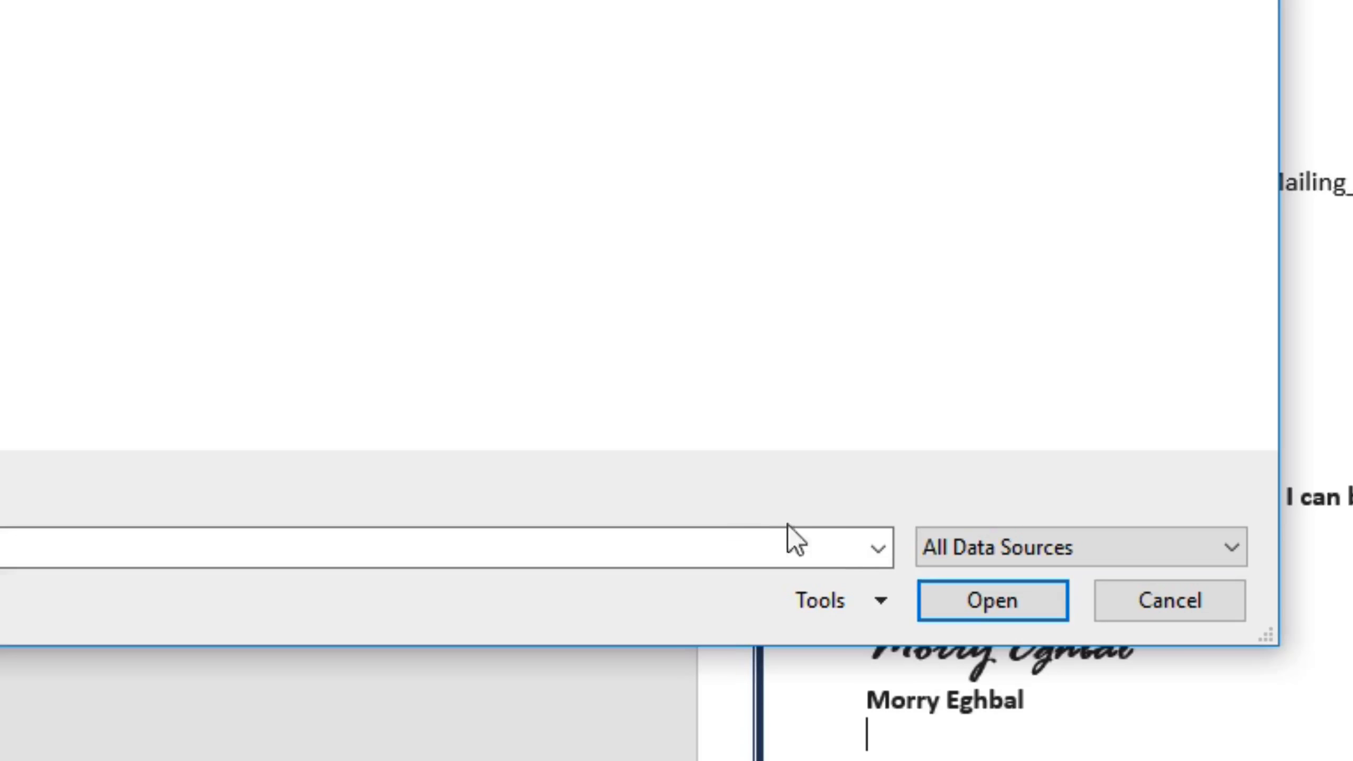
left_click(994, 607)
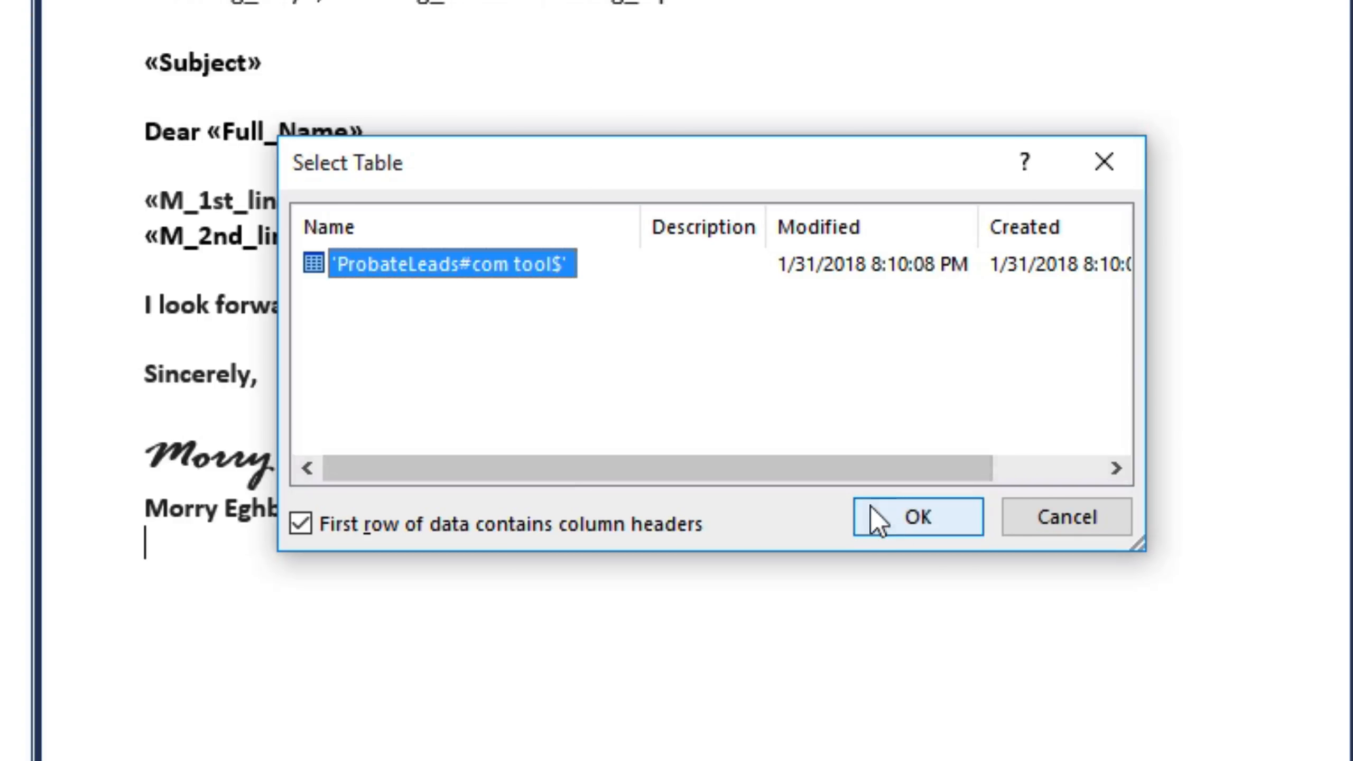
left_click(889, 513)
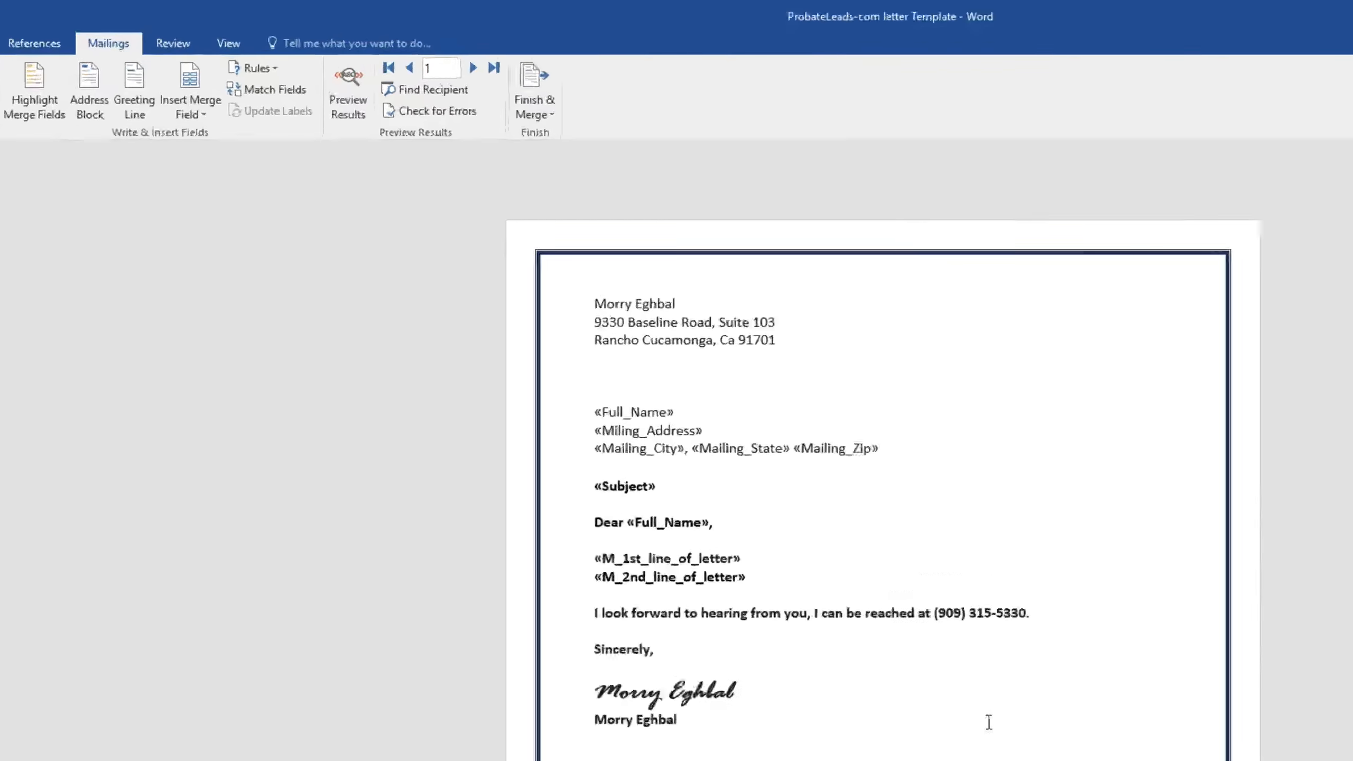
Step: Preview the merged letters at record 500 and advance one record at a time to record 504
left_click(348, 91)
left_click(442, 68)
type("500")
key("Return")
left_click(473, 68)
left_click(473, 68)
left_click(473, 68)
left_click(473, 69)
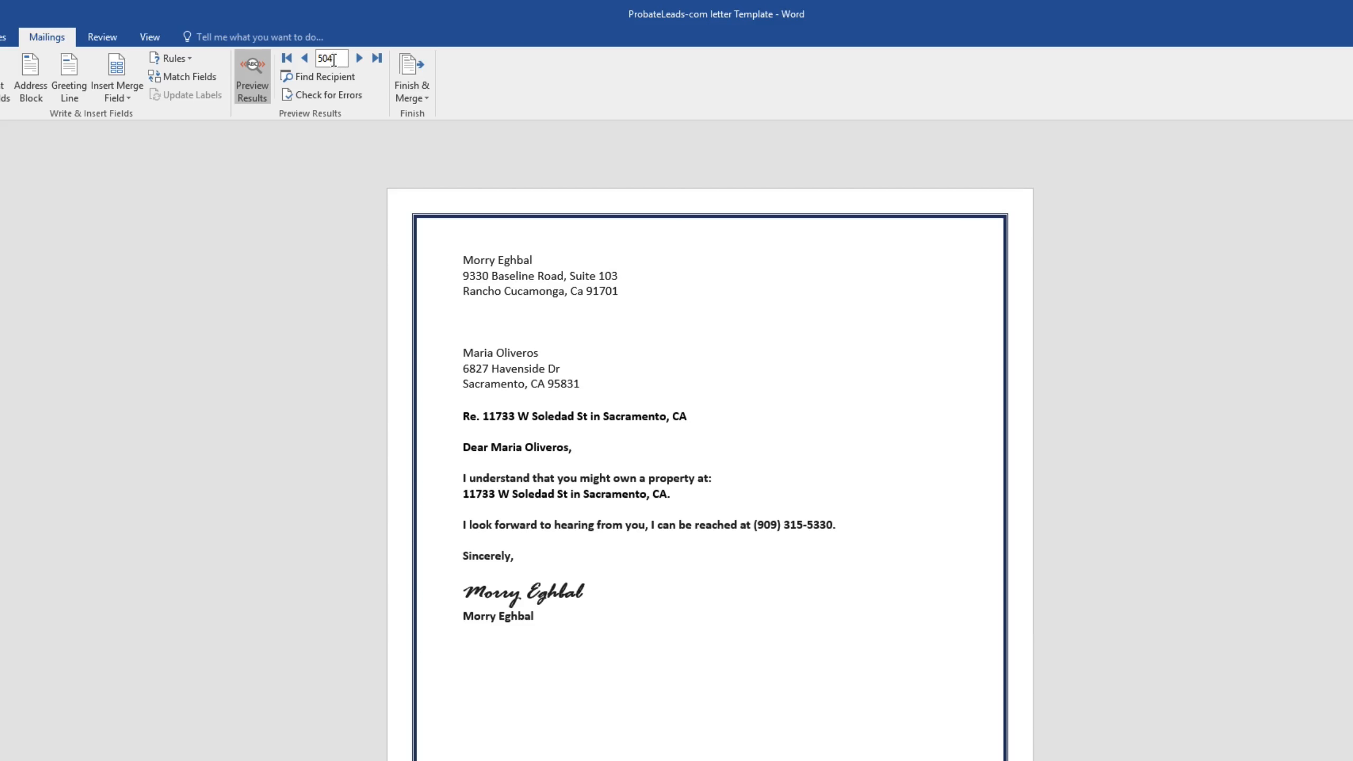
Step: Preview the attorney letters from record 600 through record 602
double_click(334, 60)
type("600")
key("Return")
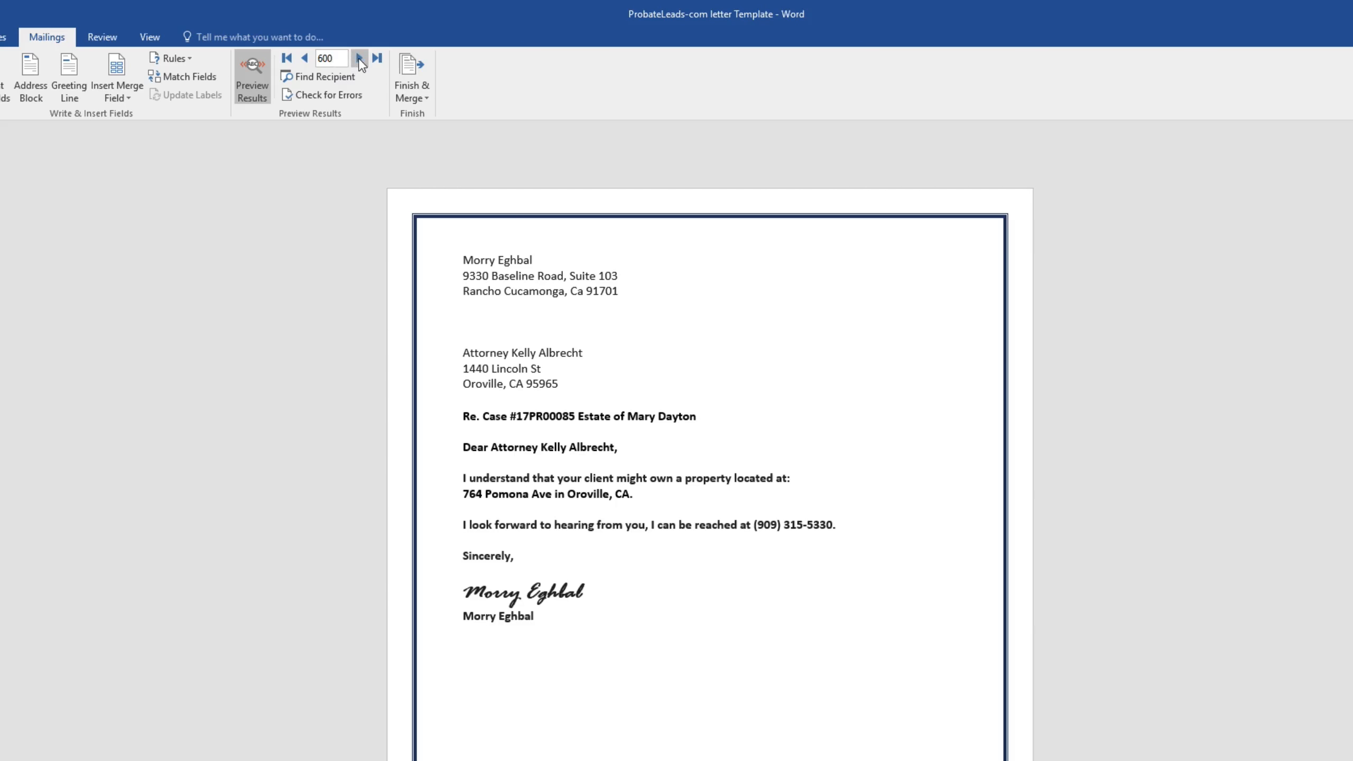
left_click(359, 57)
left_click(360, 58)
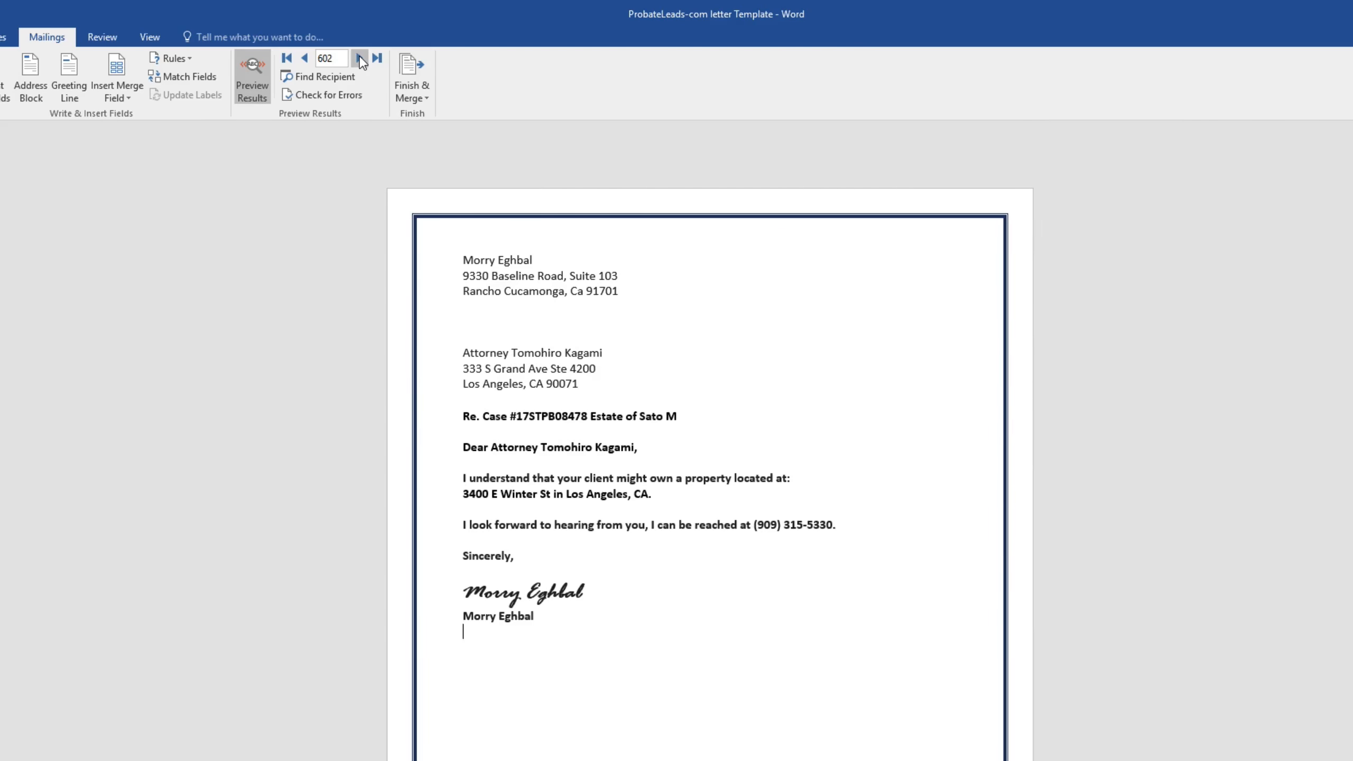